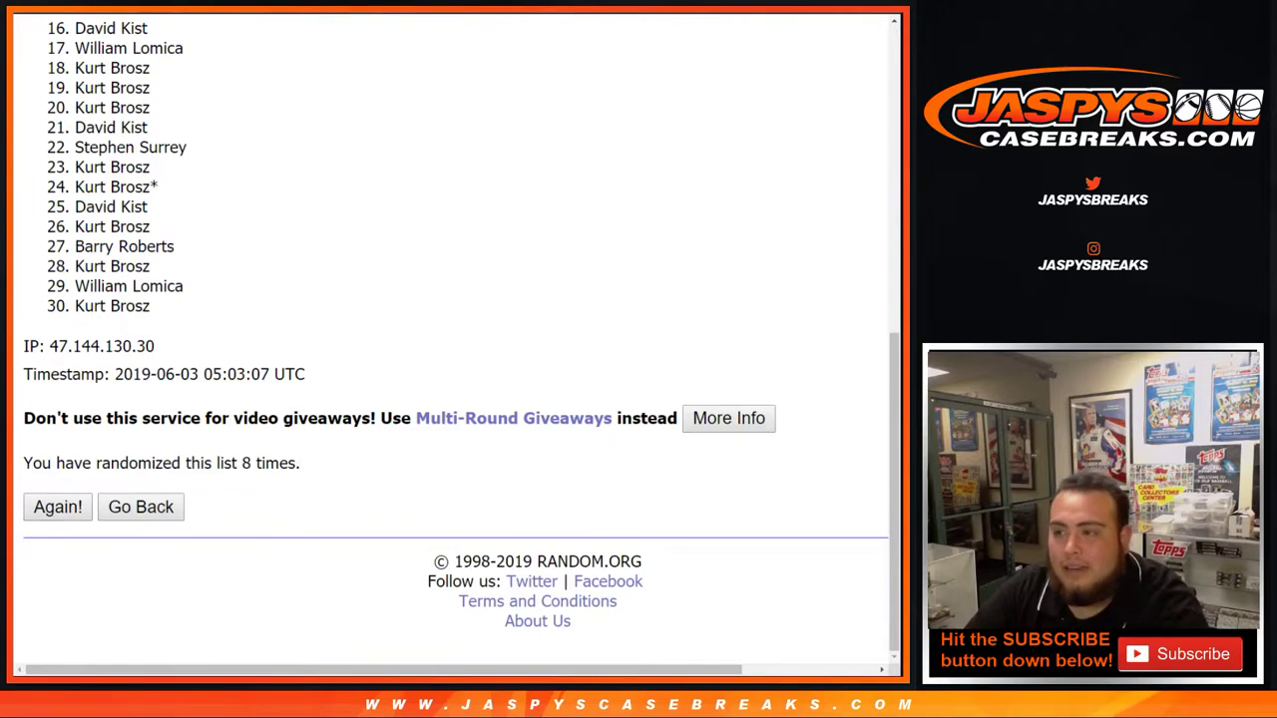
Randomize the participant name list once more, for the ninth time, and highlight the randomization count
{"action": "left_click", "coordinate": [58, 507]}
{"action": "scroll", "coordinate": [57, 506], "scroll_direction": "down", "scroll_amount": 7}
{"action": "left_click_drag", "start_coordinate": [303, 464], "coordinate": [238, 464]}
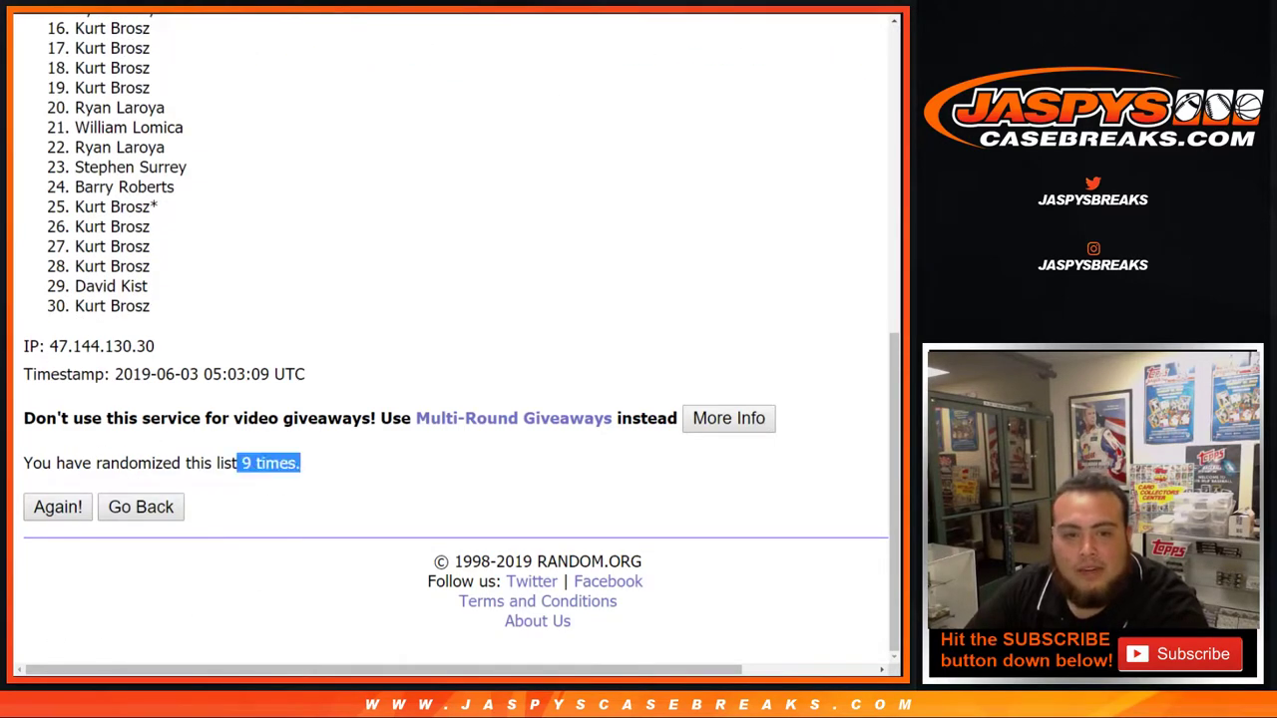
Copy all 30 randomized participant names and paste them into column A of the Google Sheets break spreadsheet, starting at A1
{"action": "scroll", "coordinate": [237, 464], "scroll_direction": "up", "scroll_amount": 6}
{"action": "left_click_drag", "start_coordinate": [74, 318], "coordinate": [150, 600]}
{"action": "key", "text": "ctrl+c"}
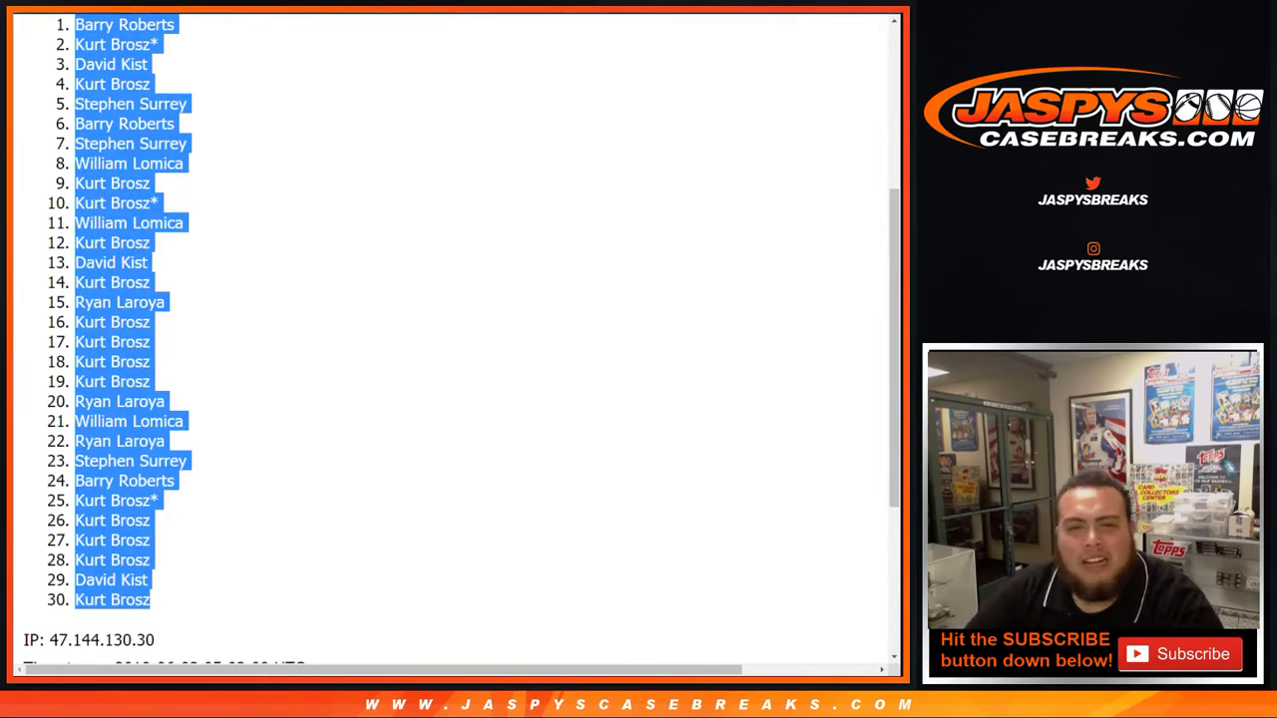
{"action": "key", "text": "ctrl+Tab"}
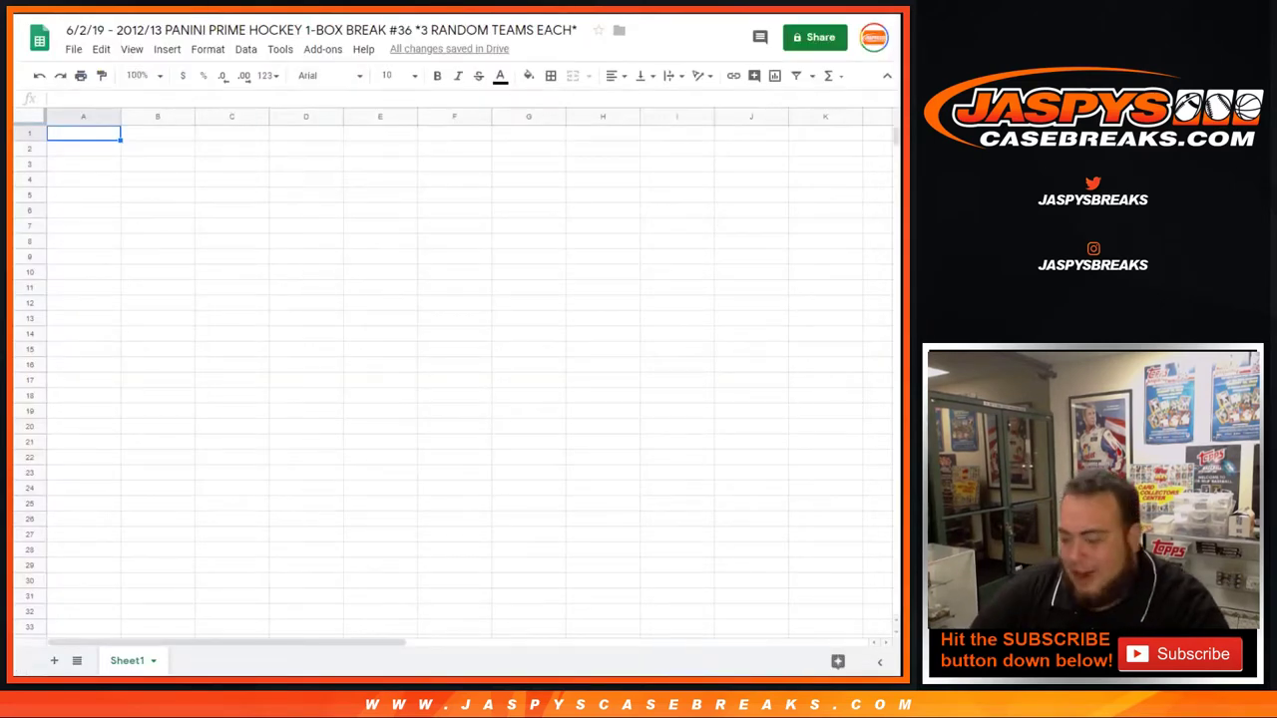
{"action": "key", "text": "ctrl+v"}
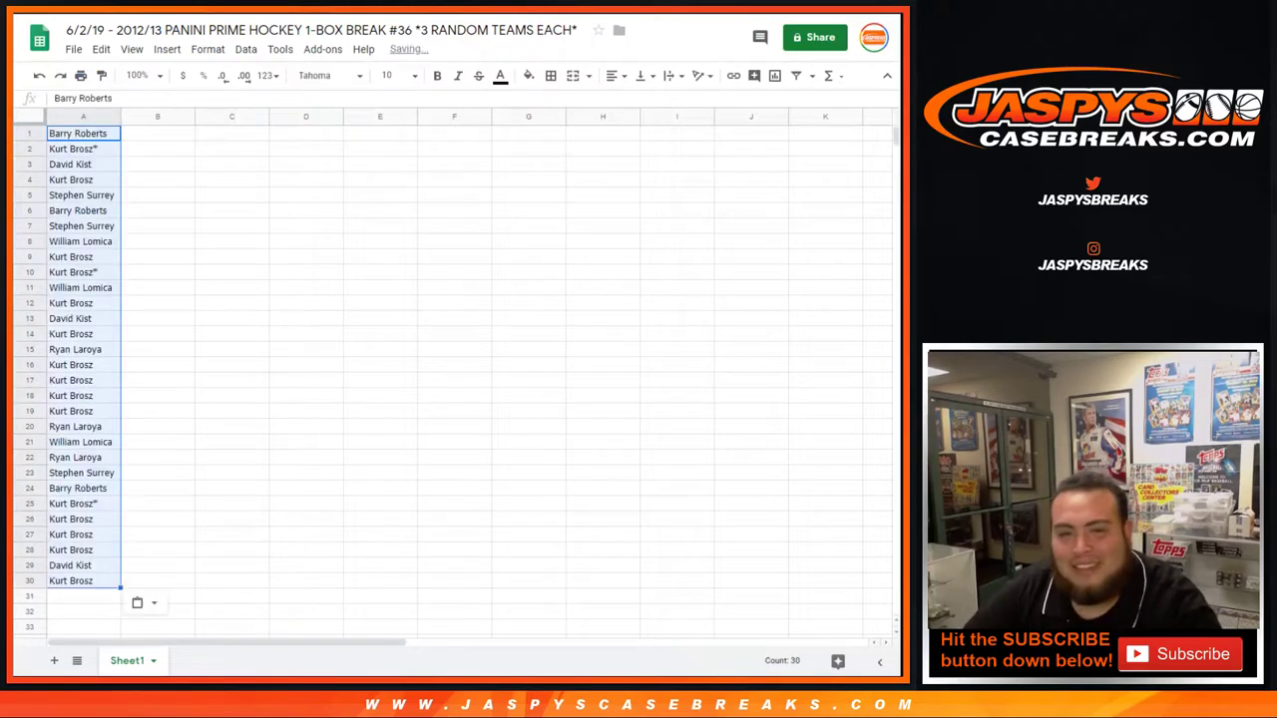
Switch to the List Randomizer form holding the hockey teams and randomize the list once
{"action": "key", "text": "ctrl+Tab"}
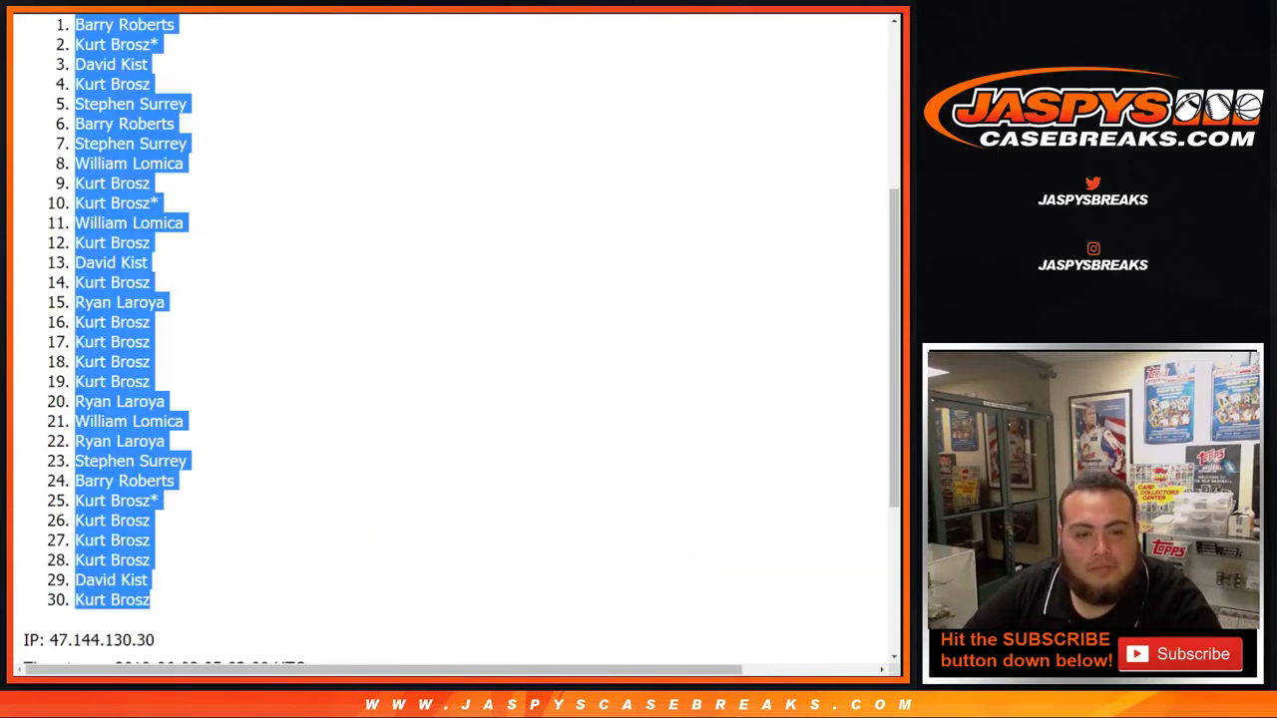
{"action": "scroll", "coordinate": [455, 340], "scroll_direction": "down", "scroll_amount": 3}
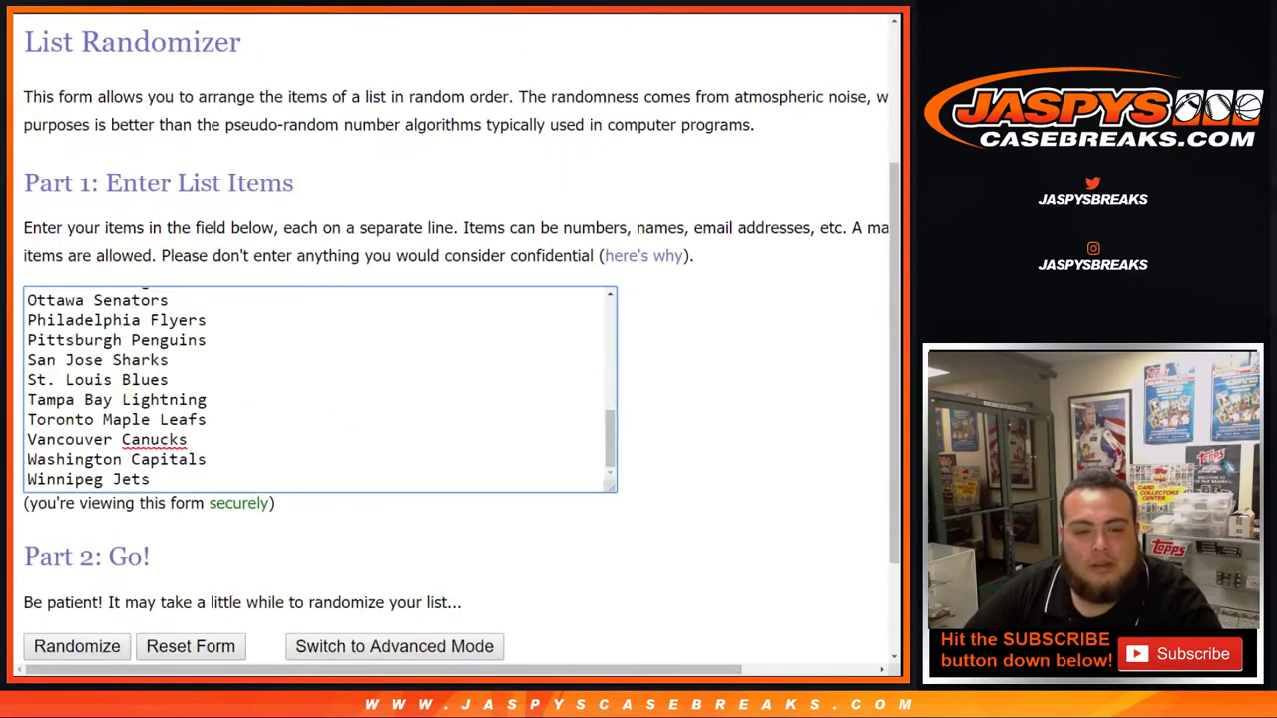
{"action": "scroll", "coordinate": [455, 339], "scroll_direction": "down", "scroll_amount": 1}
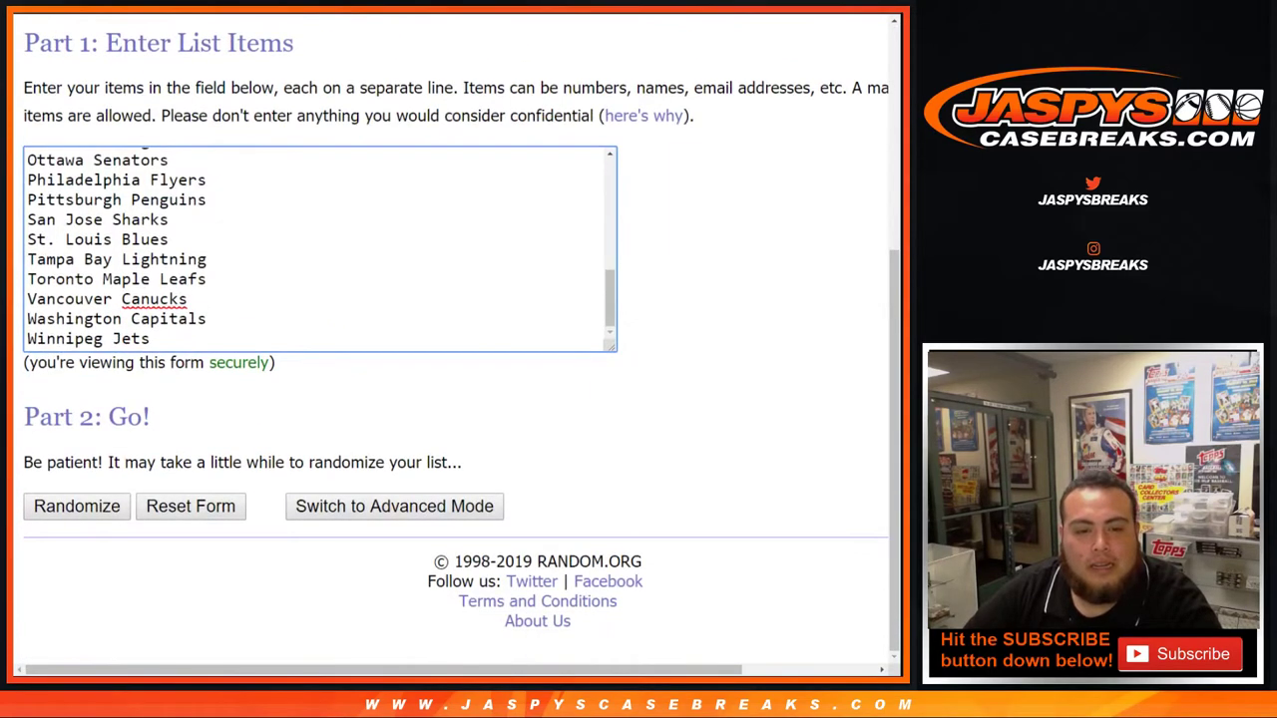
{"action": "left_click", "coordinate": [77, 507]}
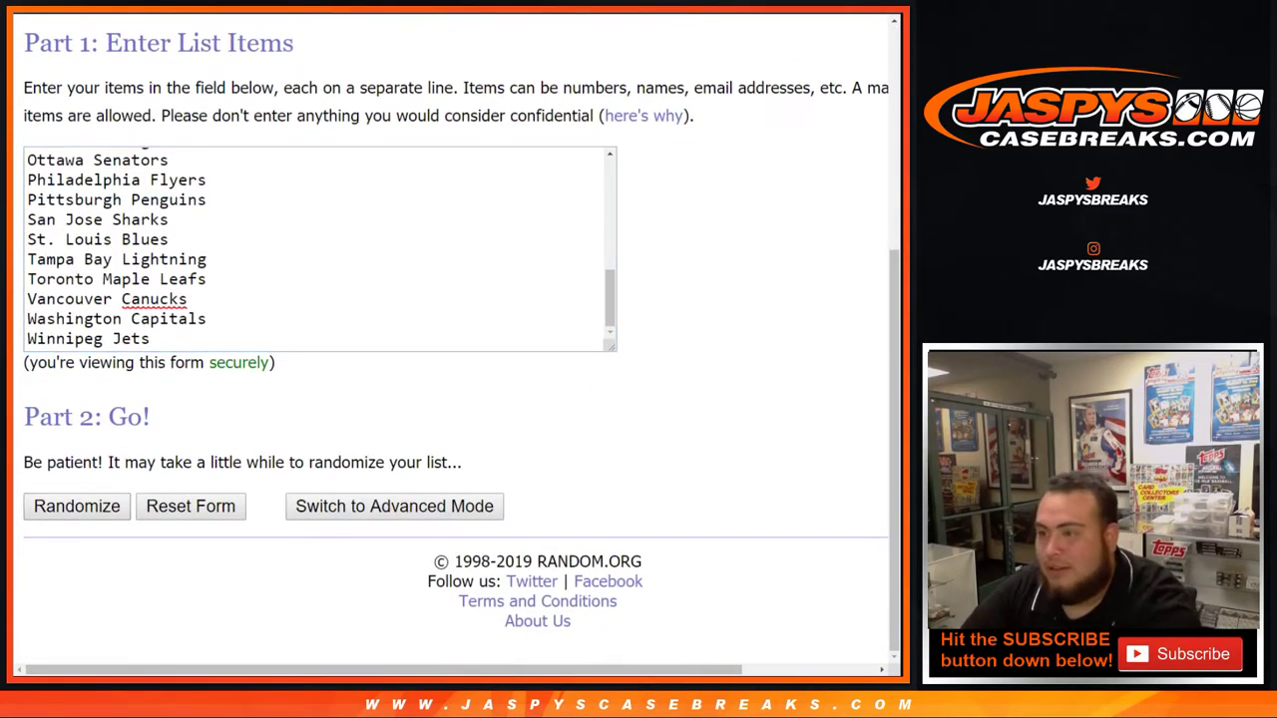
{"action": "scroll", "coordinate": [455, 339], "scroll_direction": "down", "scroll_amount": 5}
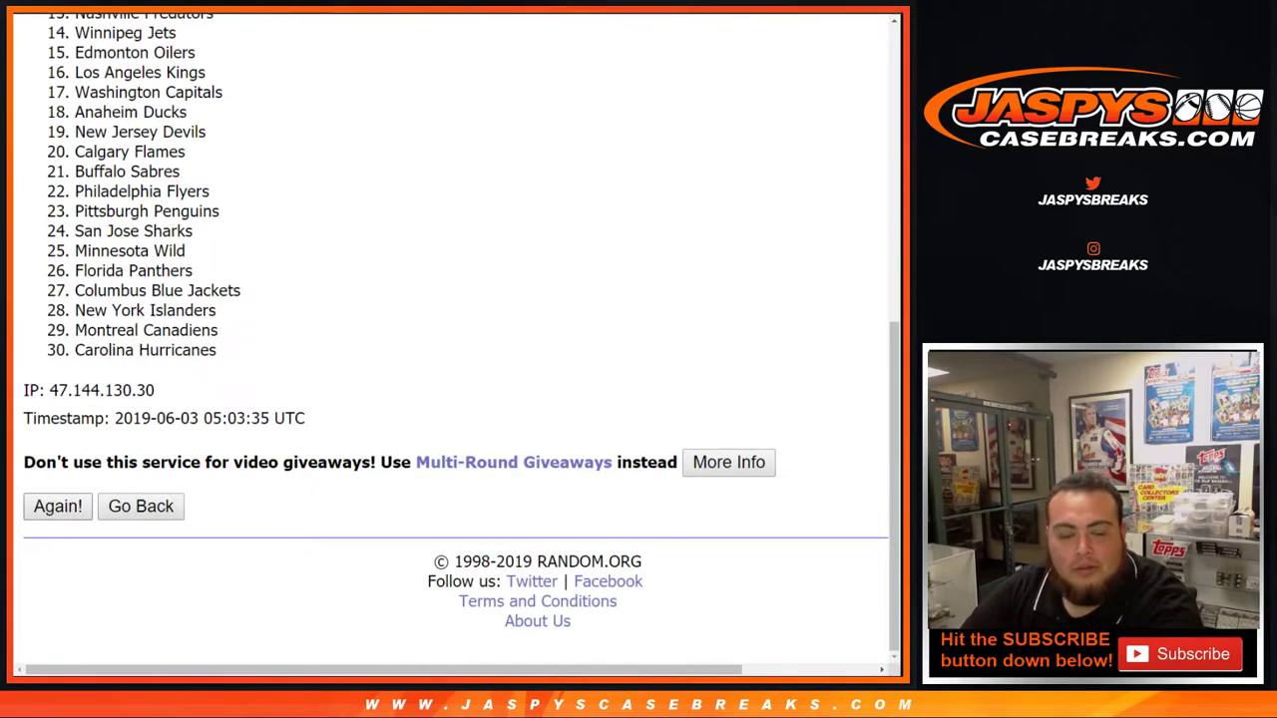
Re-randomize the hockey team list until it has been randomized nine times, and highlight the randomization count
{"action": "left_click", "coordinate": [58, 507]}
{"action": "scroll", "coordinate": [58, 506], "scroll_direction": "down", "scroll_amount": 6}
{"action": "left_click", "coordinate": [57, 506]}
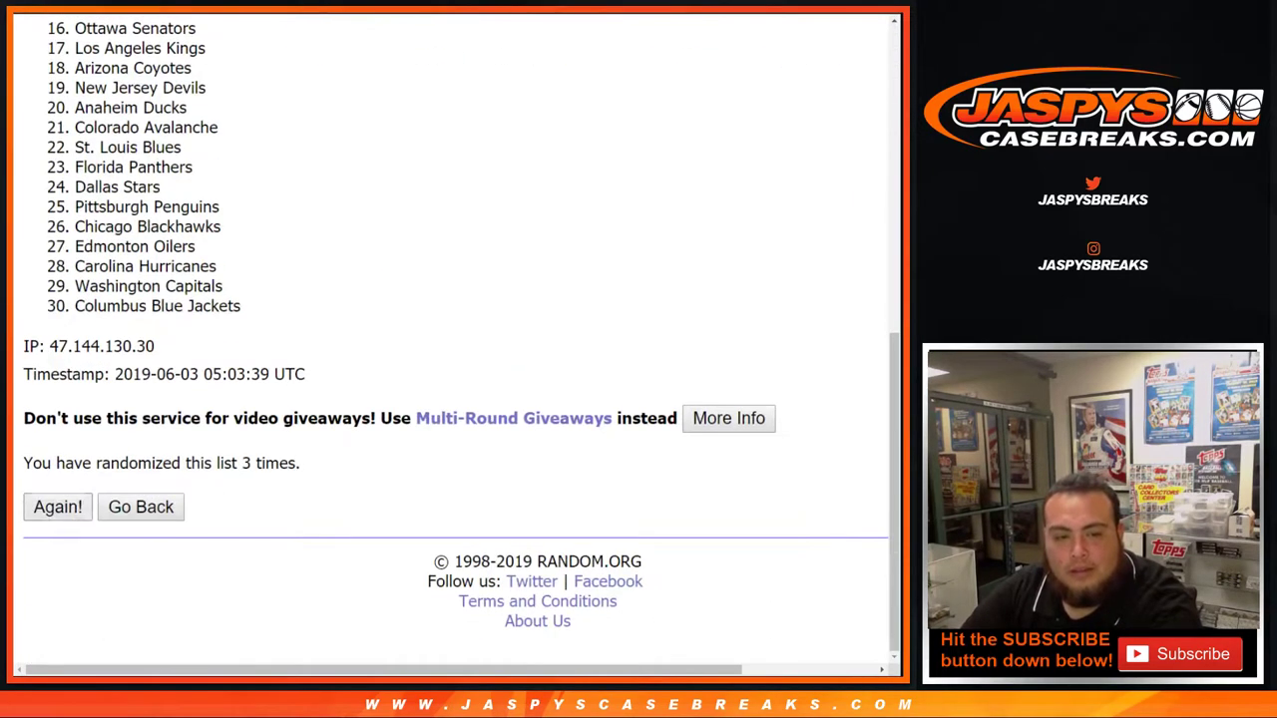
{"action": "left_click", "coordinate": [57, 506]}
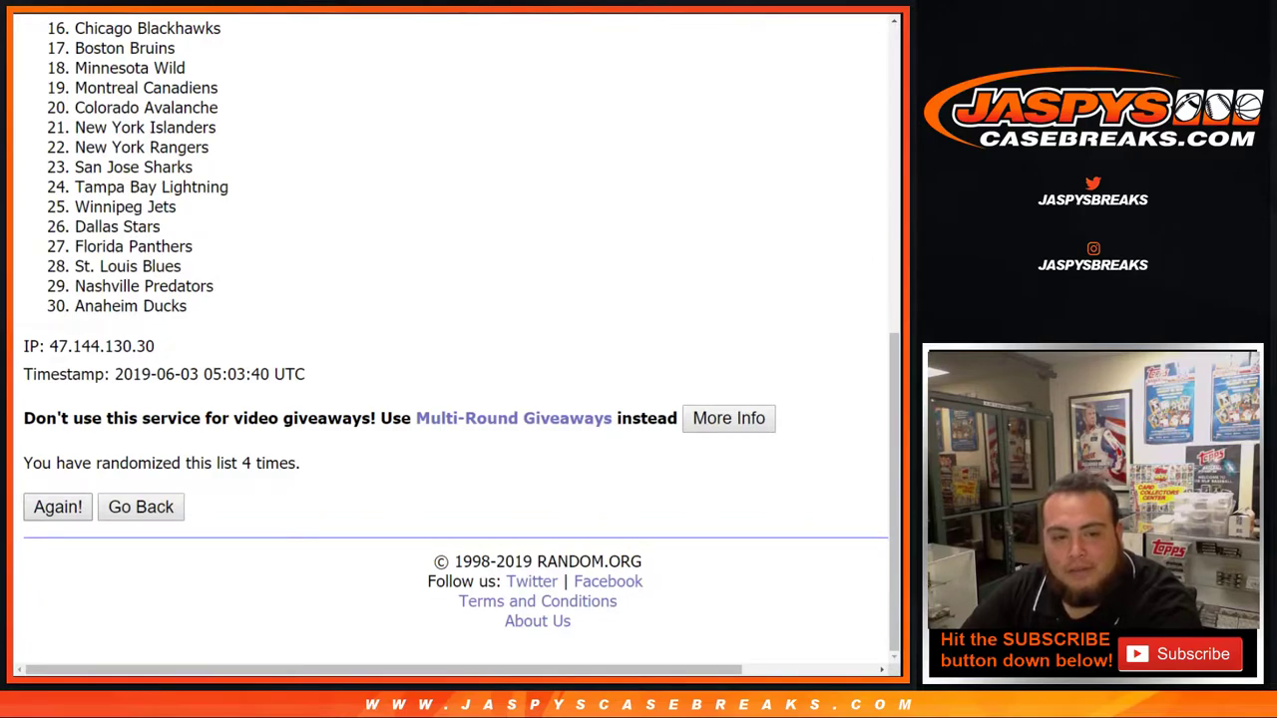
{"action": "left_click", "coordinate": [57, 506]}
{"action": "left_click", "coordinate": [57, 506]}
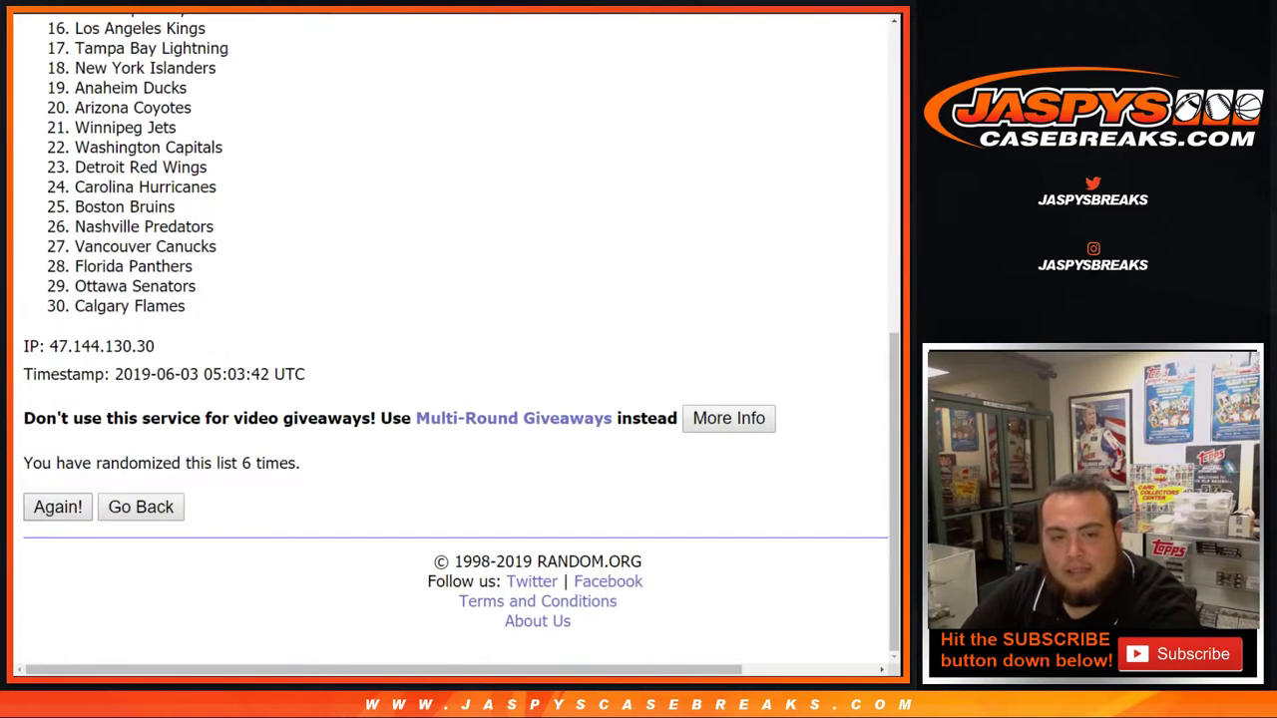
{"action": "left_click", "coordinate": [57, 506]}
{"action": "left_click", "coordinate": [57, 505]}
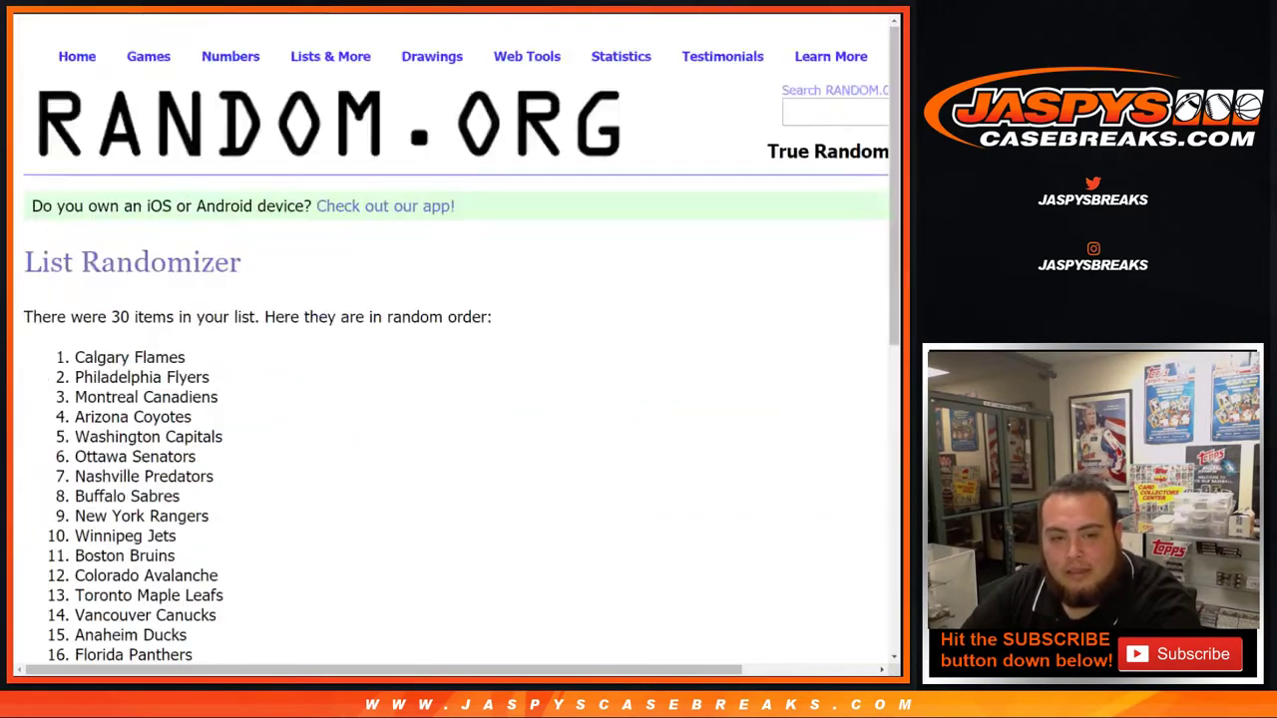
{"action": "left_click", "coordinate": [57, 506]}
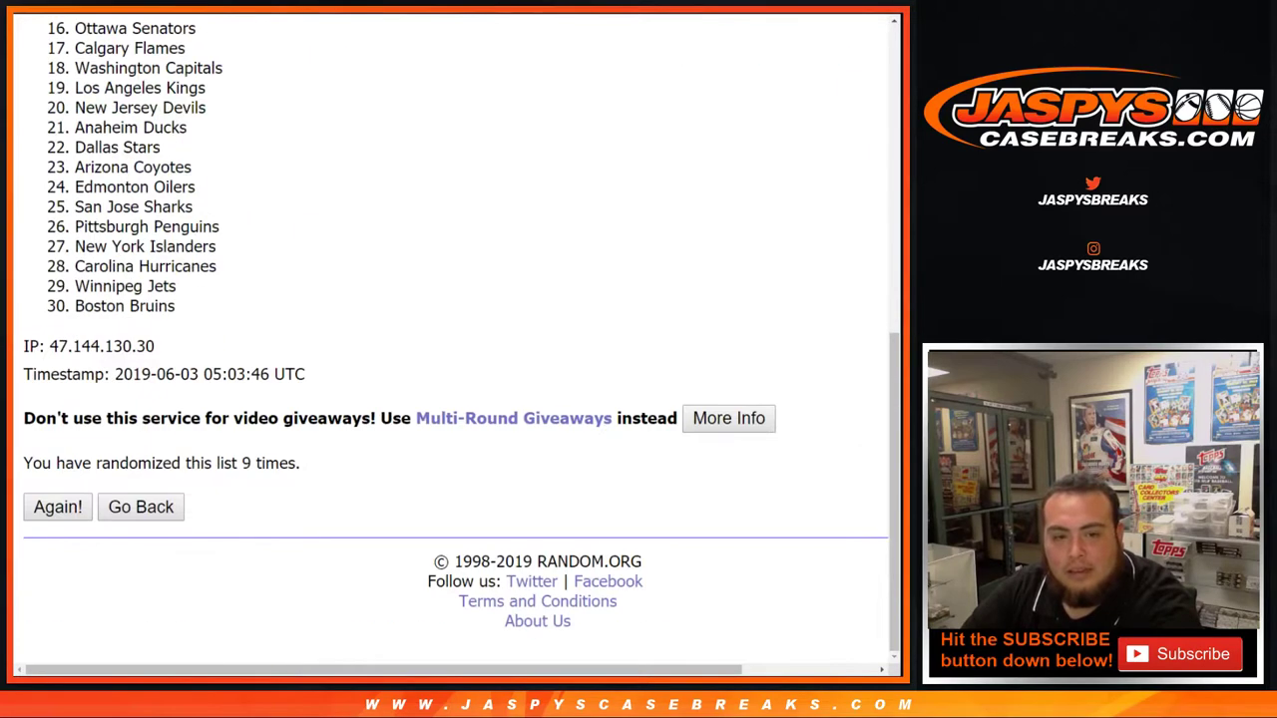
{"action": "left_click_drag", "start_coordinate": [242, 463], "coordinate": [295, 463]}
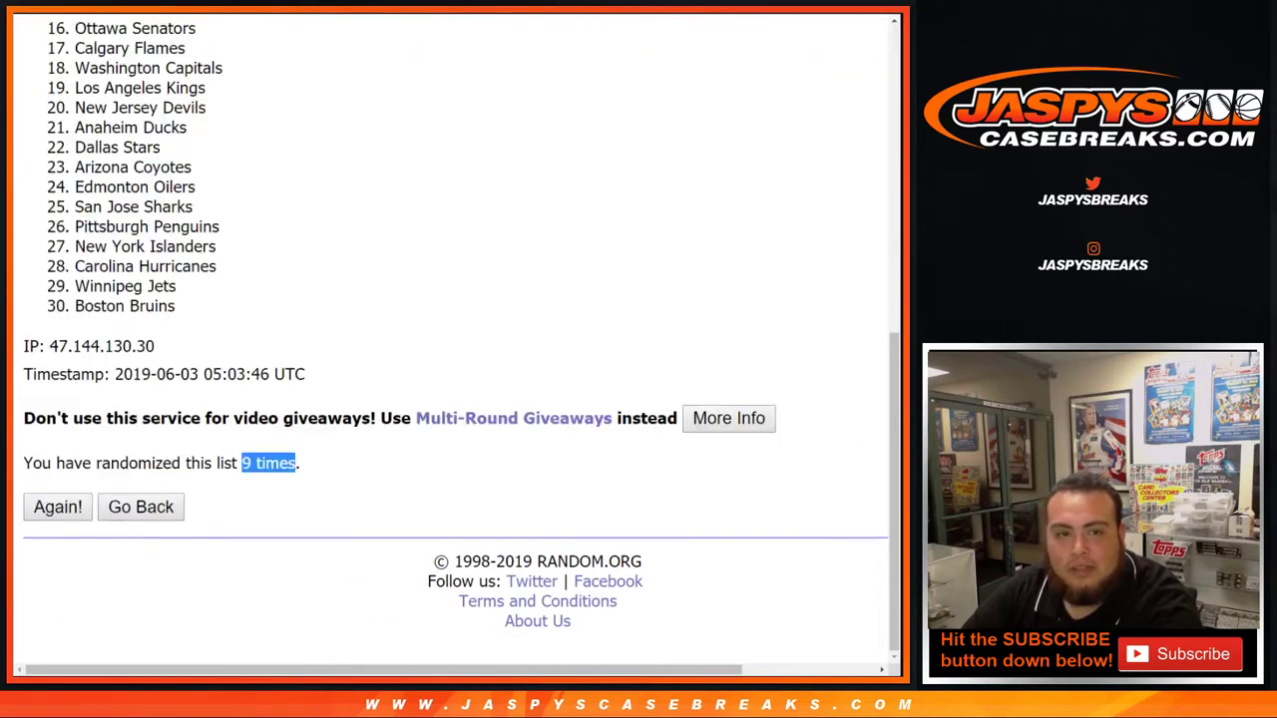
Copy all 30 randomized hockey teams and paste them into column B of the break spreadsheet, starting at B1
{"action": "scroll", "coordinate": [449, 339], "scroll_direction": "up", "scroll_amount": 5}
{"action": "left_click_drag", "start_coordinate": [75, 244], "coordinate": [176, 526]}
{"action": "key", "text": "ctrl+c"}
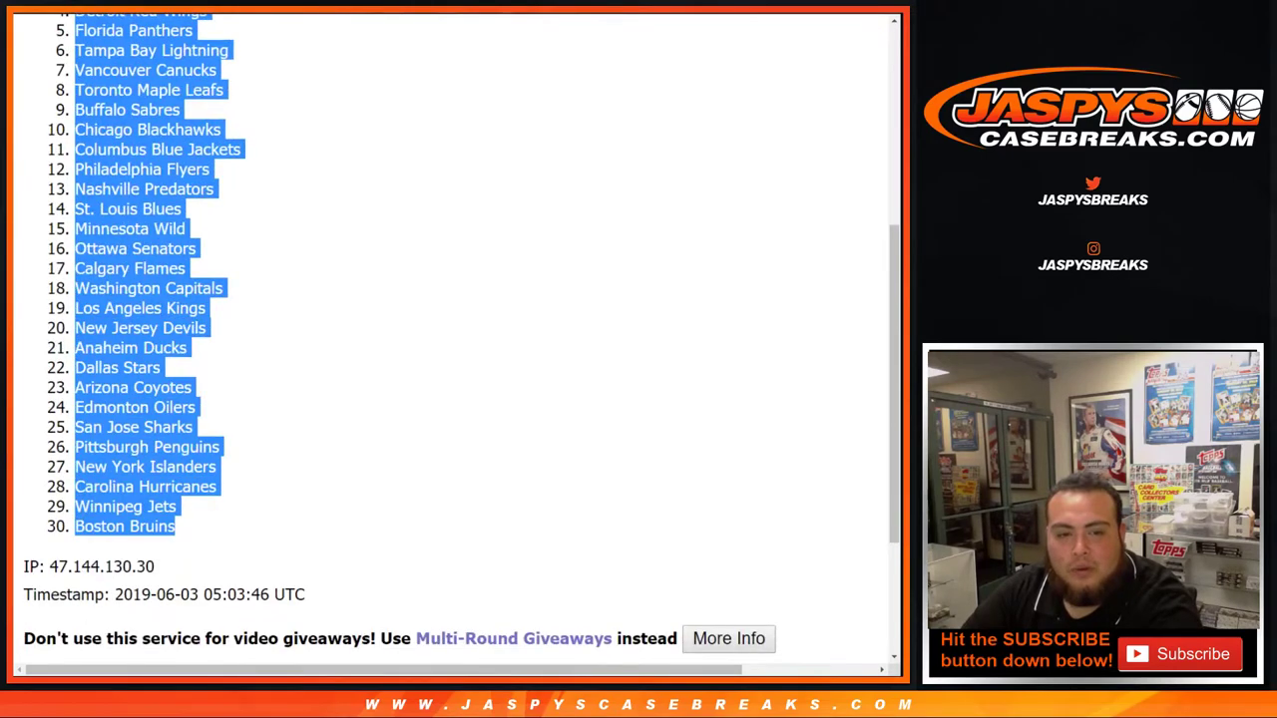
{"action": "key", "text": "ctrl+Tab"}
{"action": "left_click", "coordinate": [158, 134]}
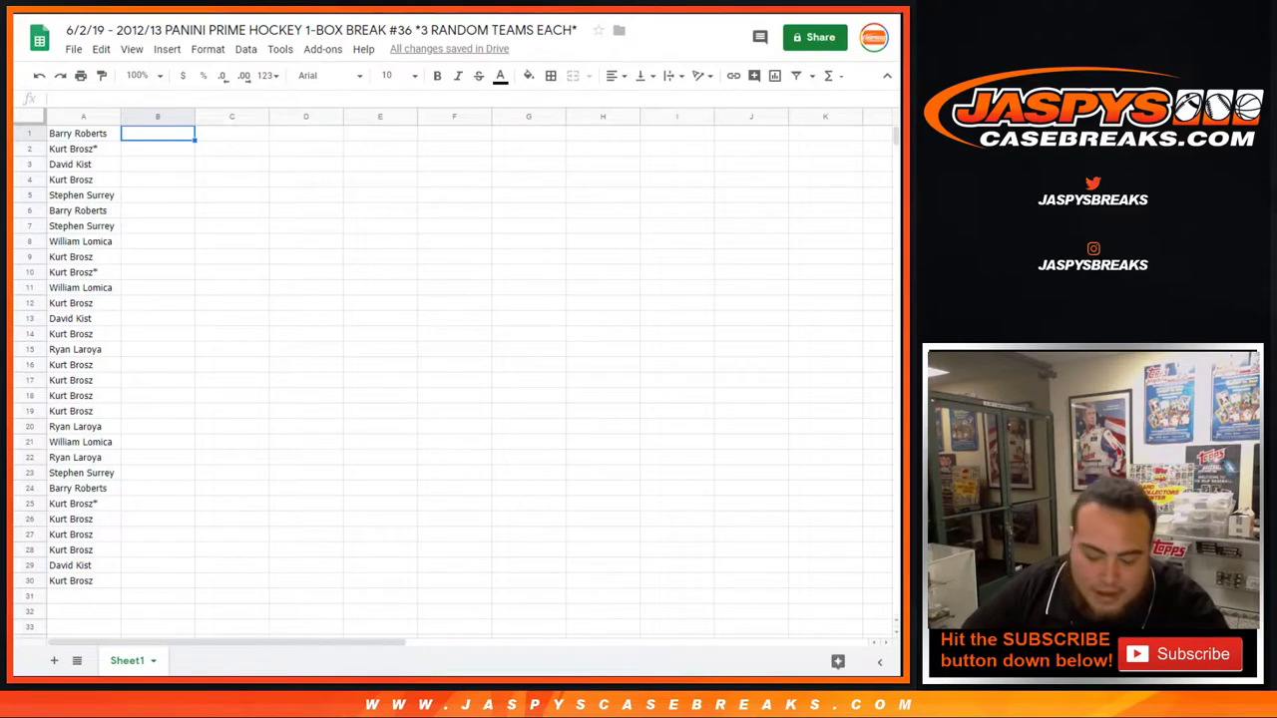
{"action": "key", "text": "ctrl+v"}
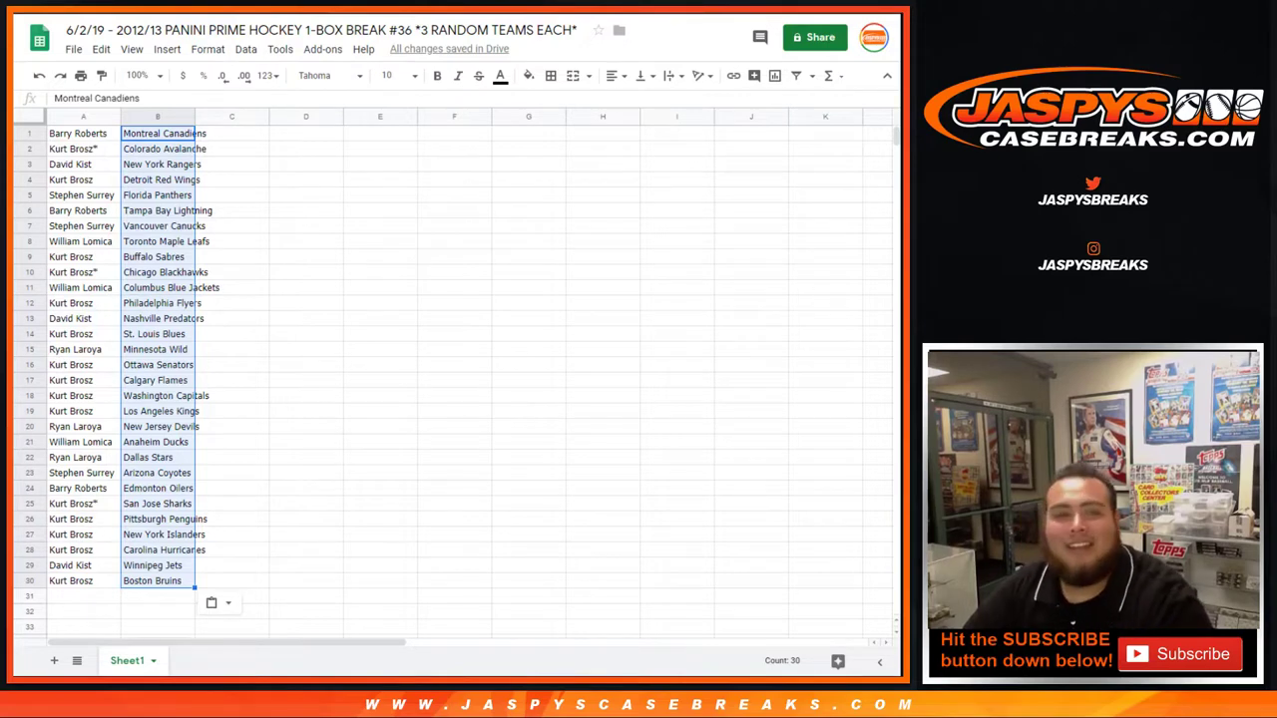
Set the whole sheet's font size to 14 and fit the column widths to their contents
{"action": "key", "text": "ctrl+a"}
{"action": "left_click", "coordinate": [391, 75]}
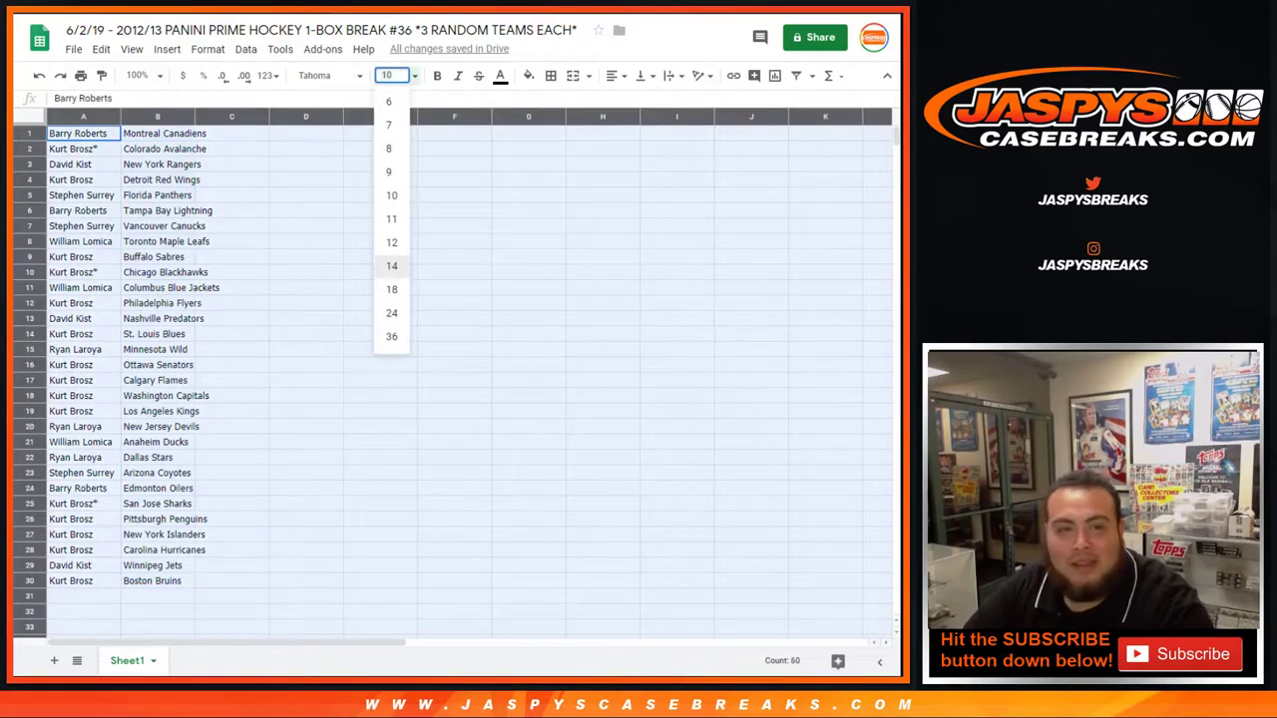
{"action": "left_click", "coordinate": [392, 266]}
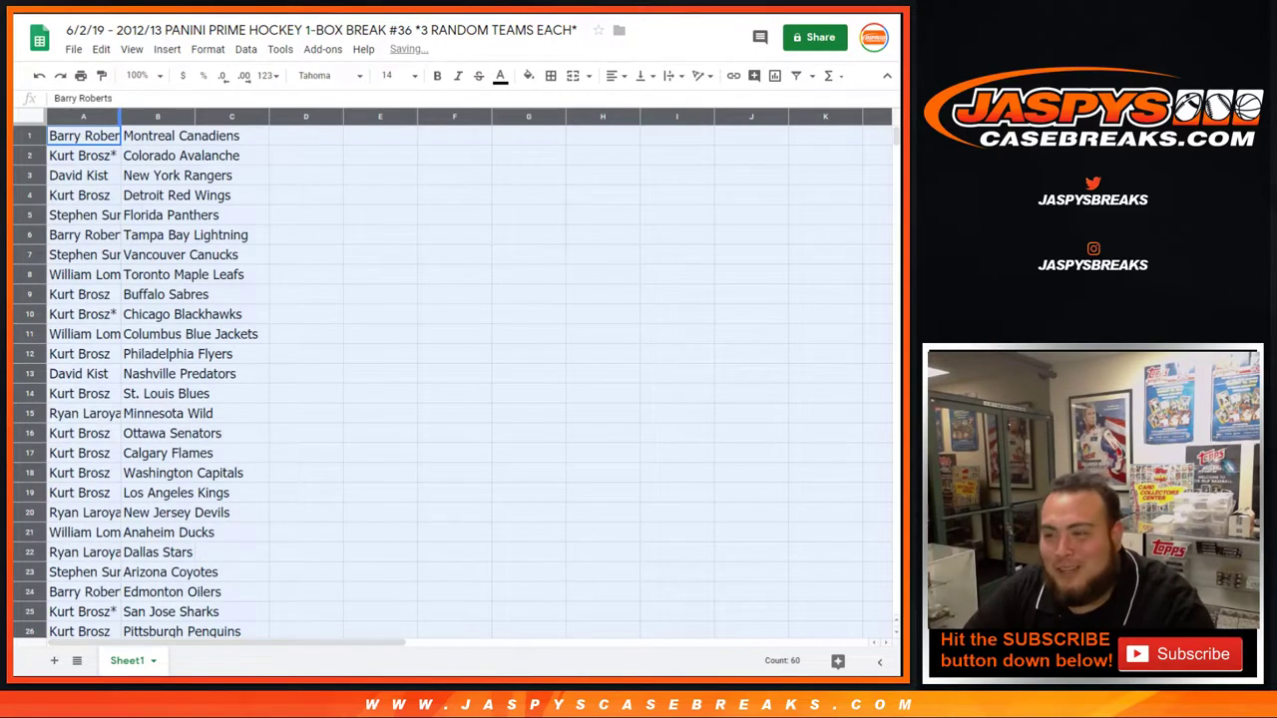
{"action": "double_click", "coordinate": [120, 116]}
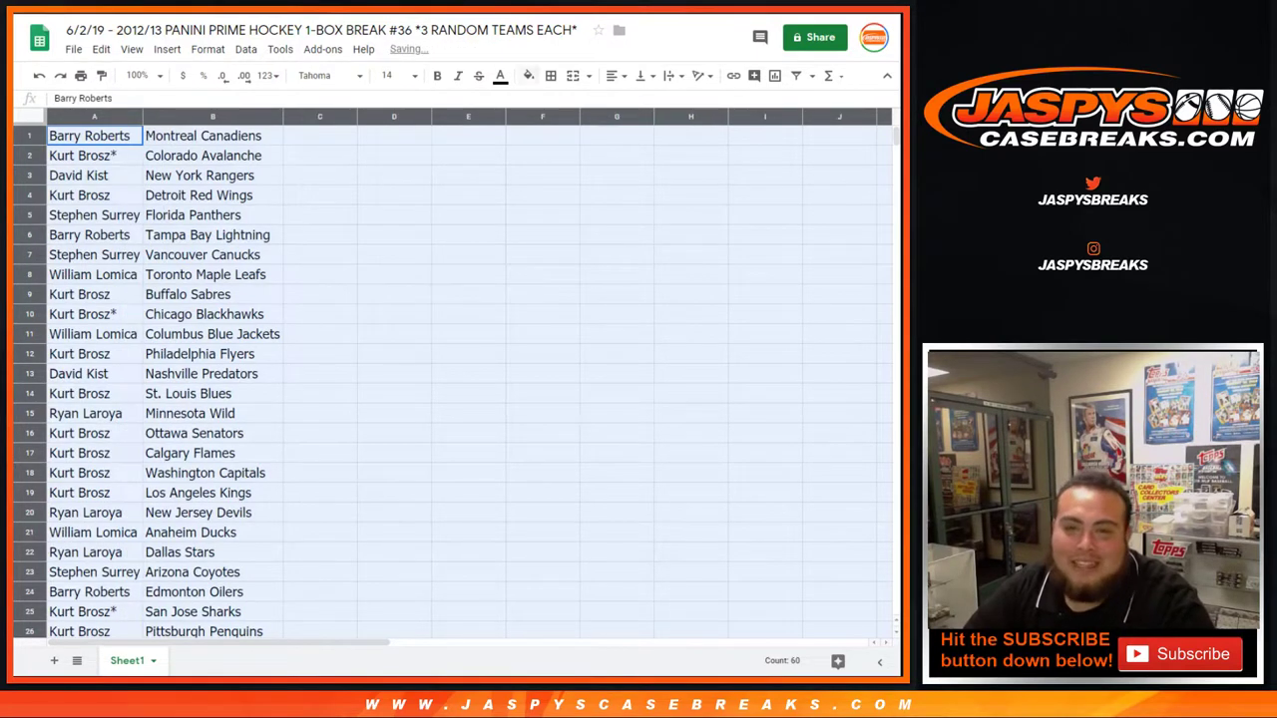
Try applying all borders to every cell of the sheet
{"action": "left_click", "coordinate": [551, 76]}
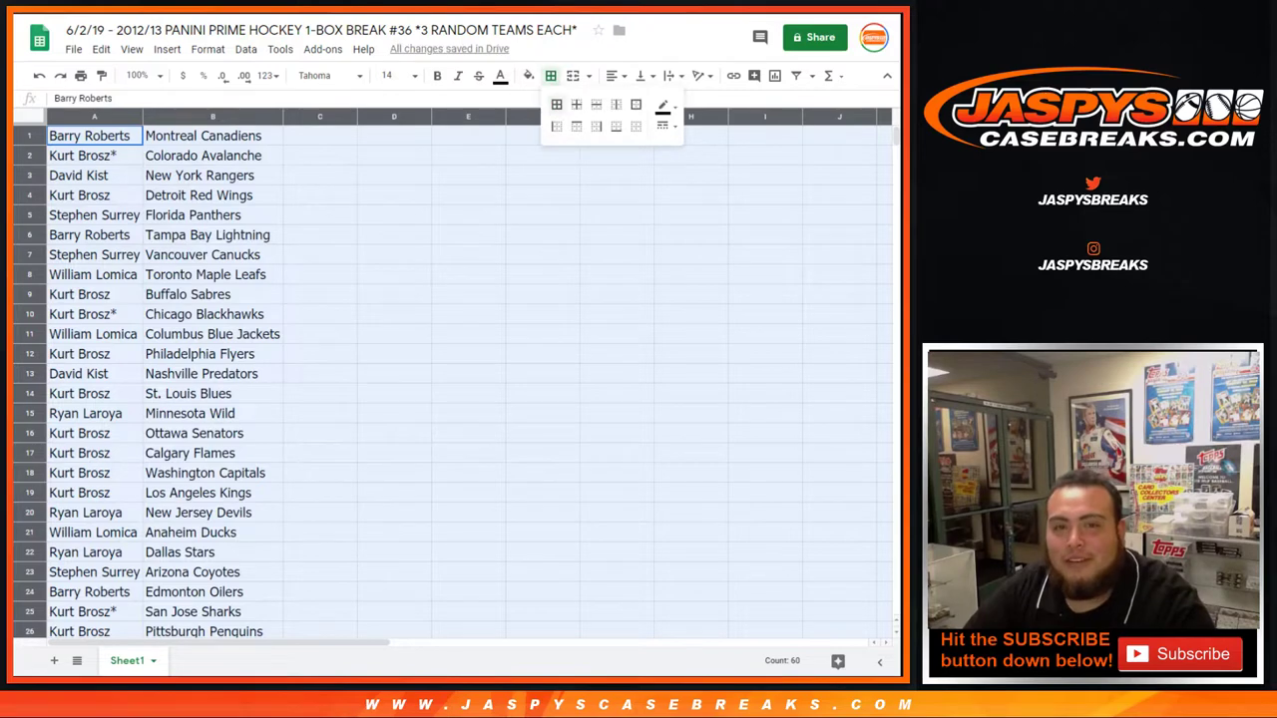
{"action": "left_click", "coordinate": [557, 104]}
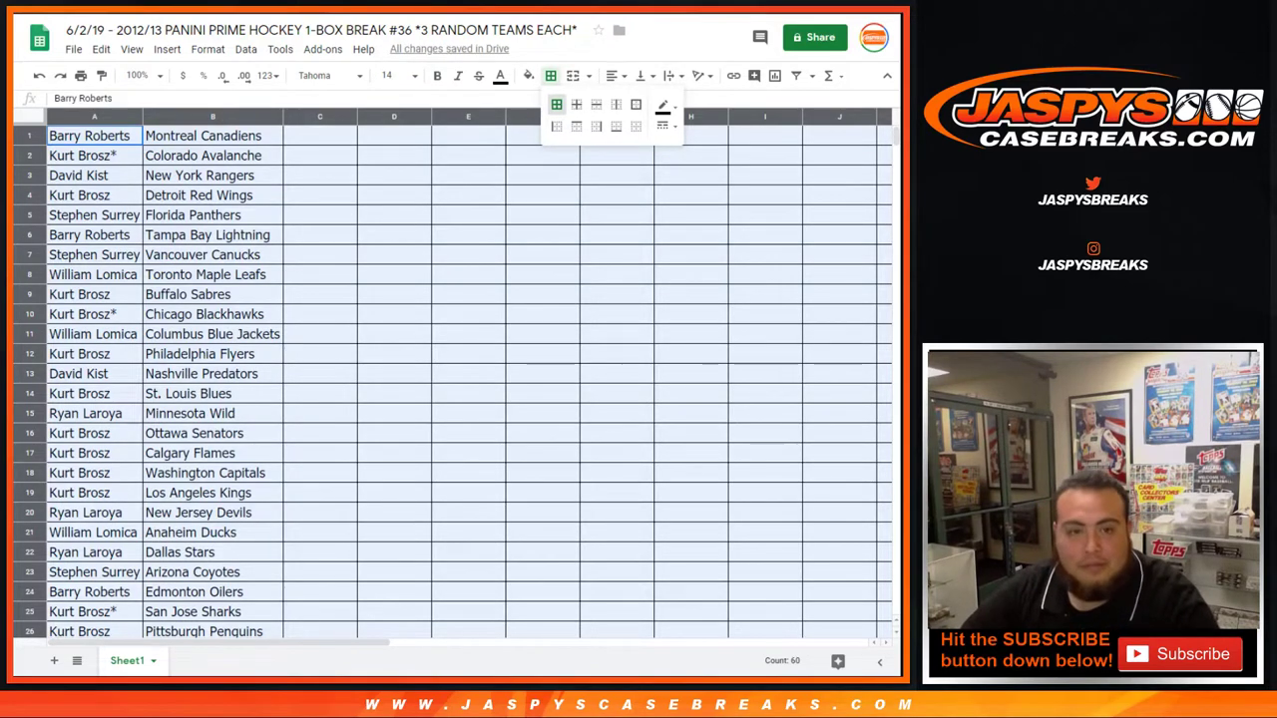
{"action": "key", "text": "ctrl+z"}
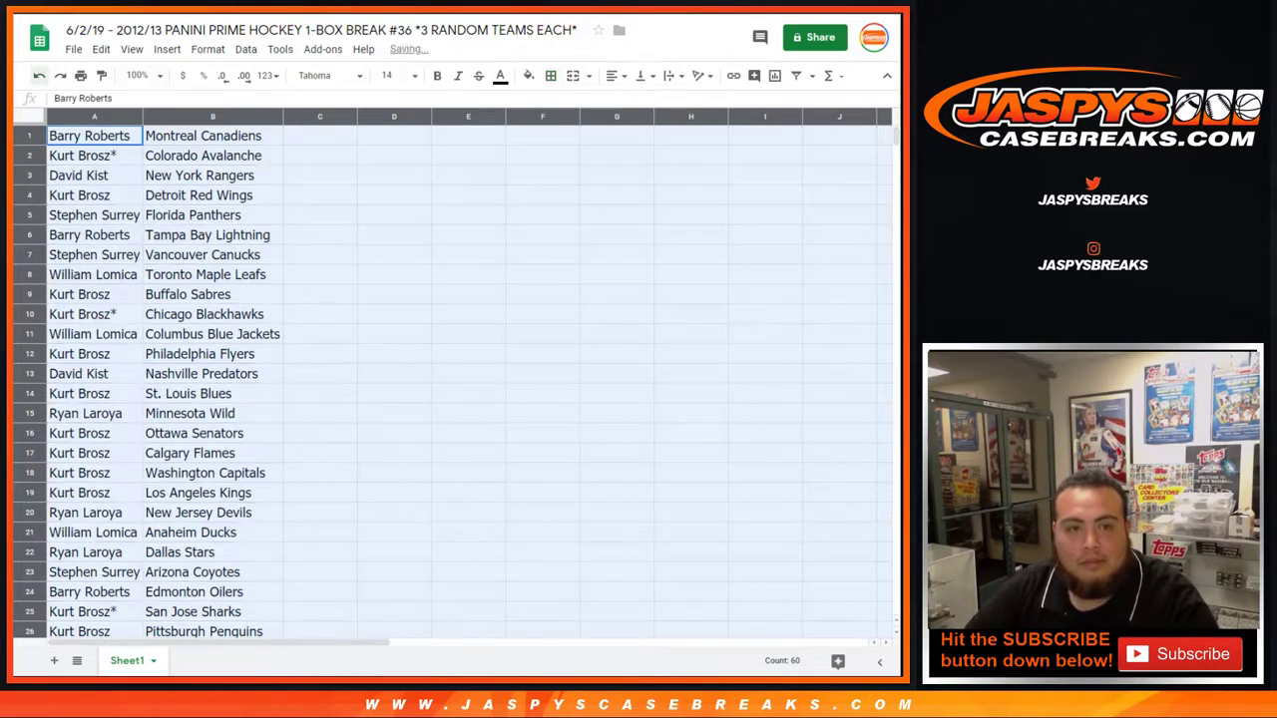
{"action": "left_click_drag", "start_coordinate": [95, 136], "coordinate": [212, 394]}
{"action": "scroll", "coordinate": [213, 334], "scroll_direction": "down", "scroll_amount": 3}
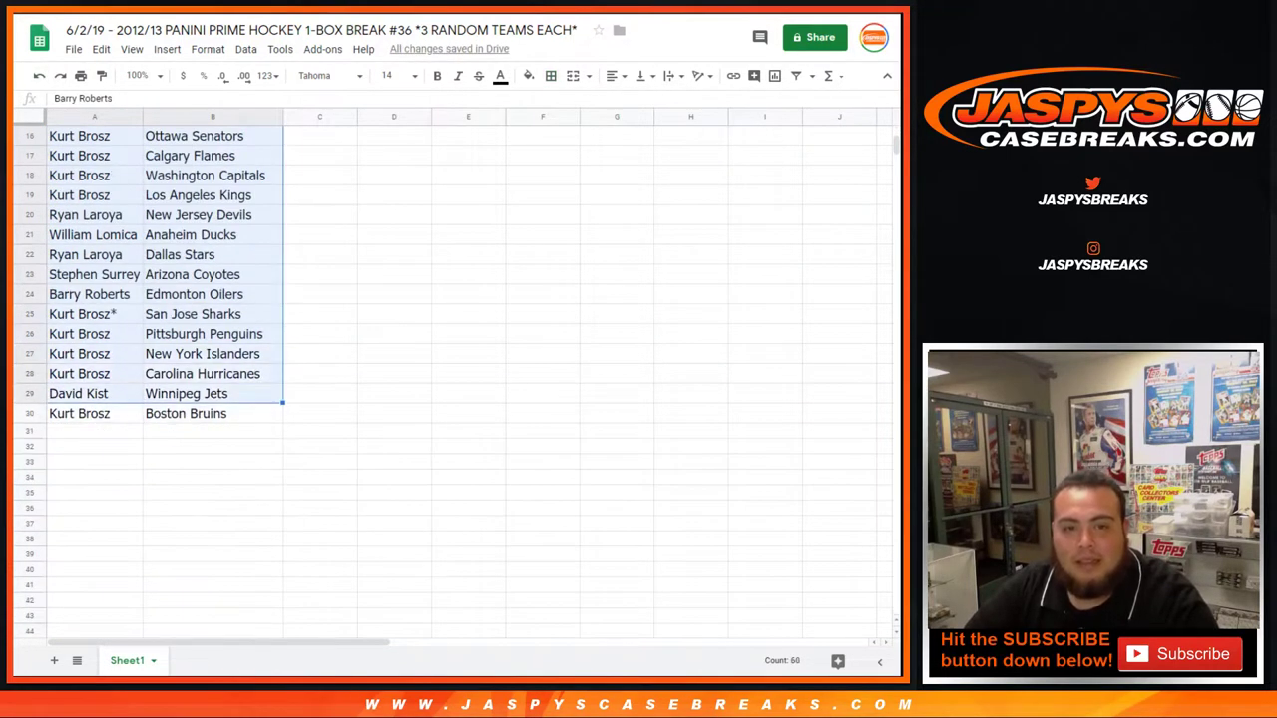
{"action": "left_click", "coordinate": [212, 235]}
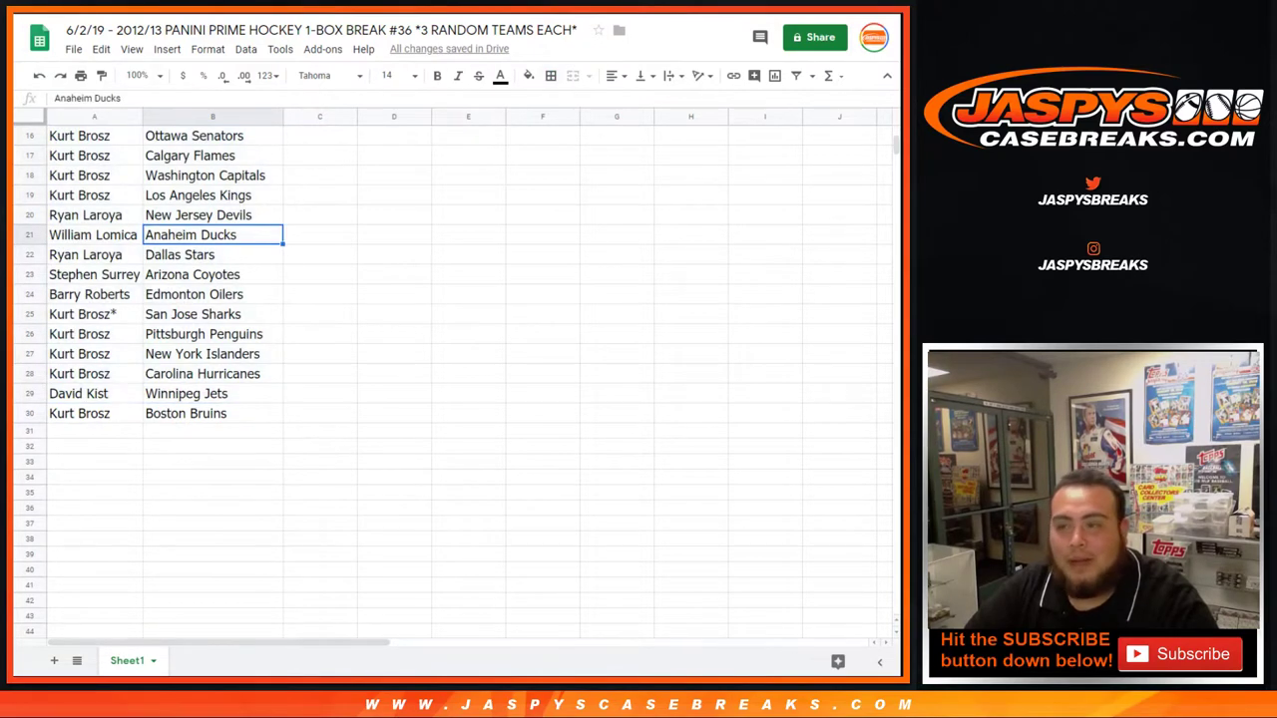
Apply all borders to the names and teams in A1:B30
{"action": "scroll", "coordinate": [212, 235], "scroll_direction": "up", "scroll_amount": 3}
{"action": "mouse_move", "coordinate": [90, 135]}
{"action": "left_mouse_down"}
{"action": "mouse_move", "coordinate": [213, 196]}
{"action": "mouse_move", "coordinate": [213, 473]}
{"action": "left_mouse_up"}
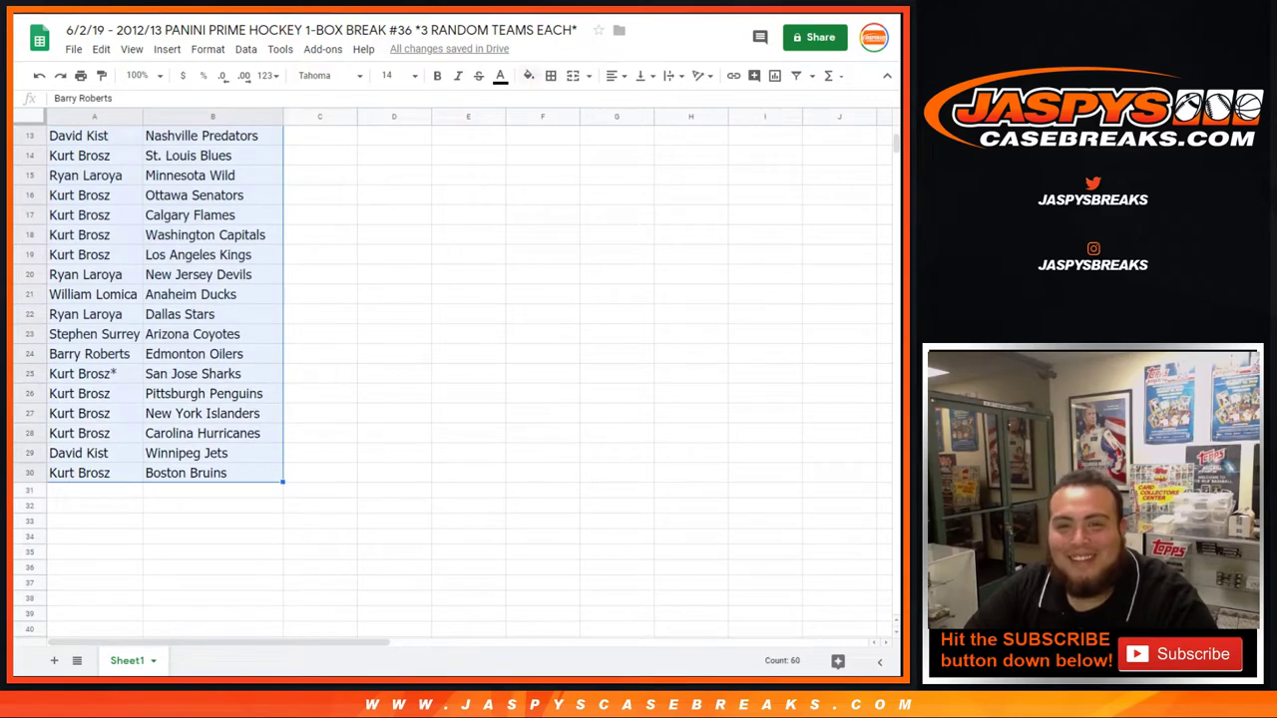
{"action": "left_click", "coordinate": [551, 75]}
{"action": "left_click", "coordinate": [556, 104]}
{"action": "scroll", "coordinate": [449, 380], "scroll_direction": "up", "scroll_amount": 5}
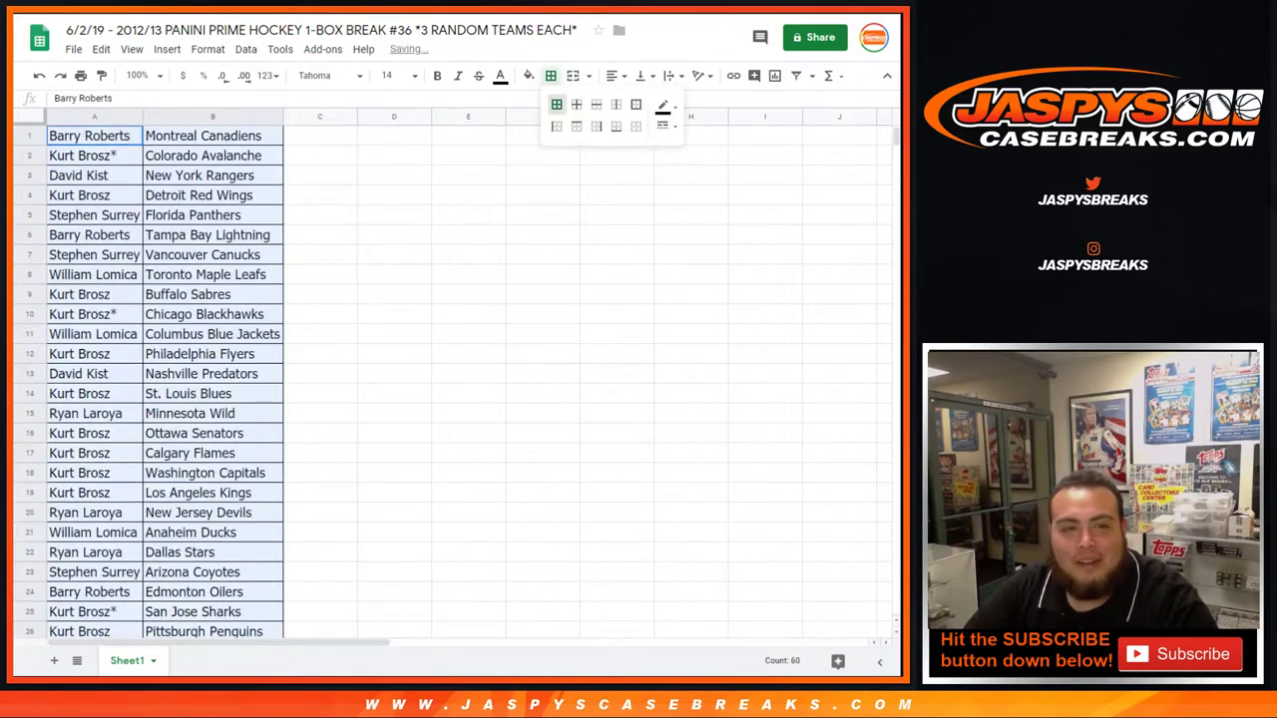
Go through the participant and team pairings one row at a time, from row 2 to row 30
{"action": "left_click", "coordinate": [29, 156]}
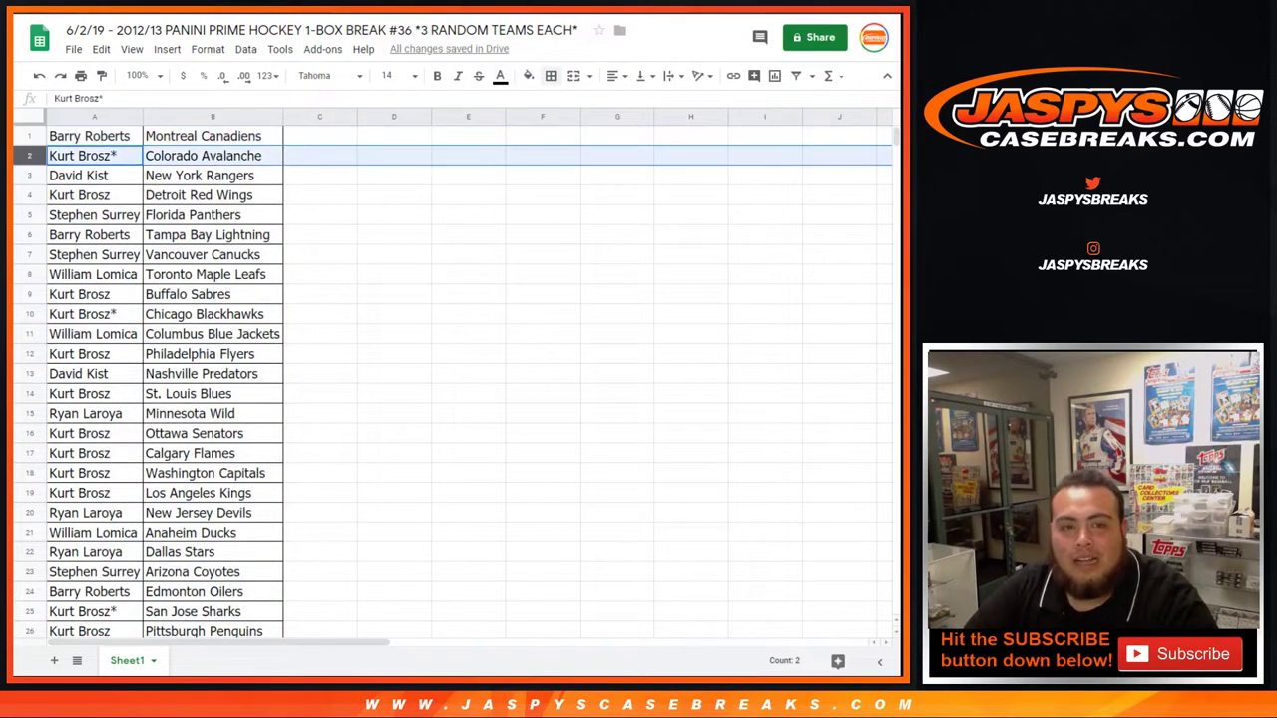
{"action": "left_click", "coordinate": [29, 176]}
{"action": "left_click", "coordinate": [29, 196]}
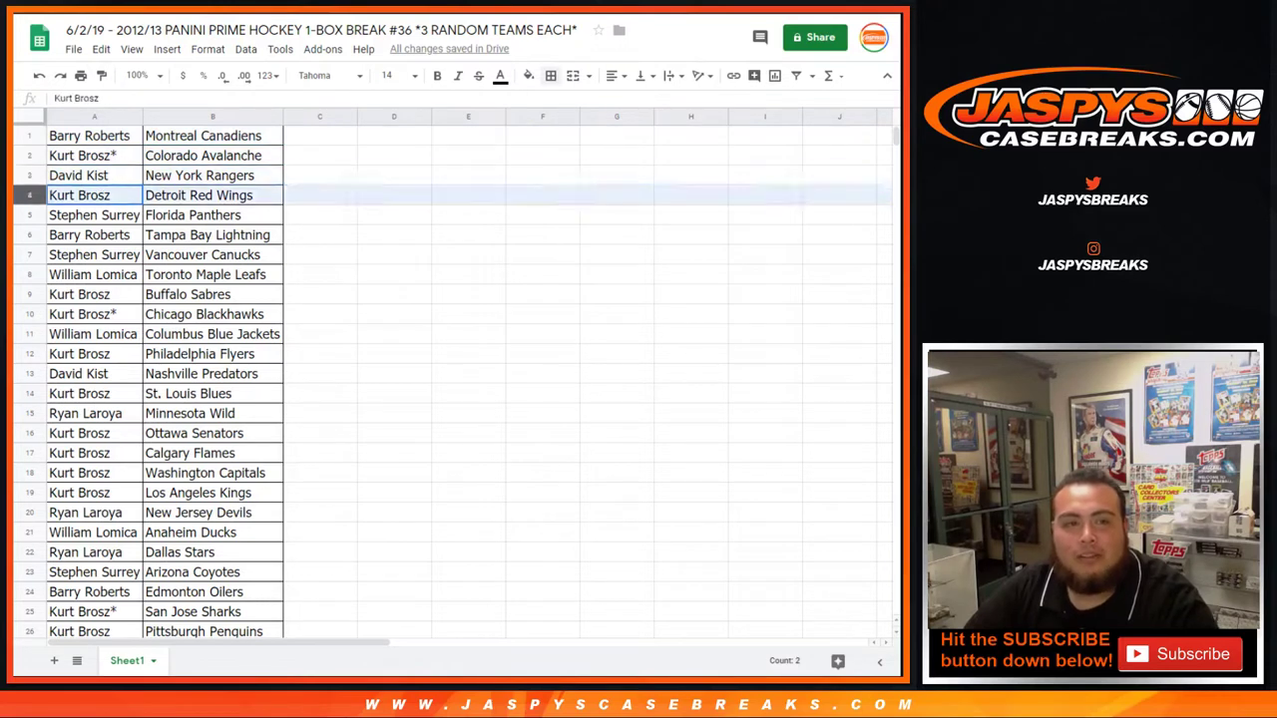
{"action": "left_click", "coordinate": [29, 215]}
{"action": "left_click", "coordinate": [29, 236]}
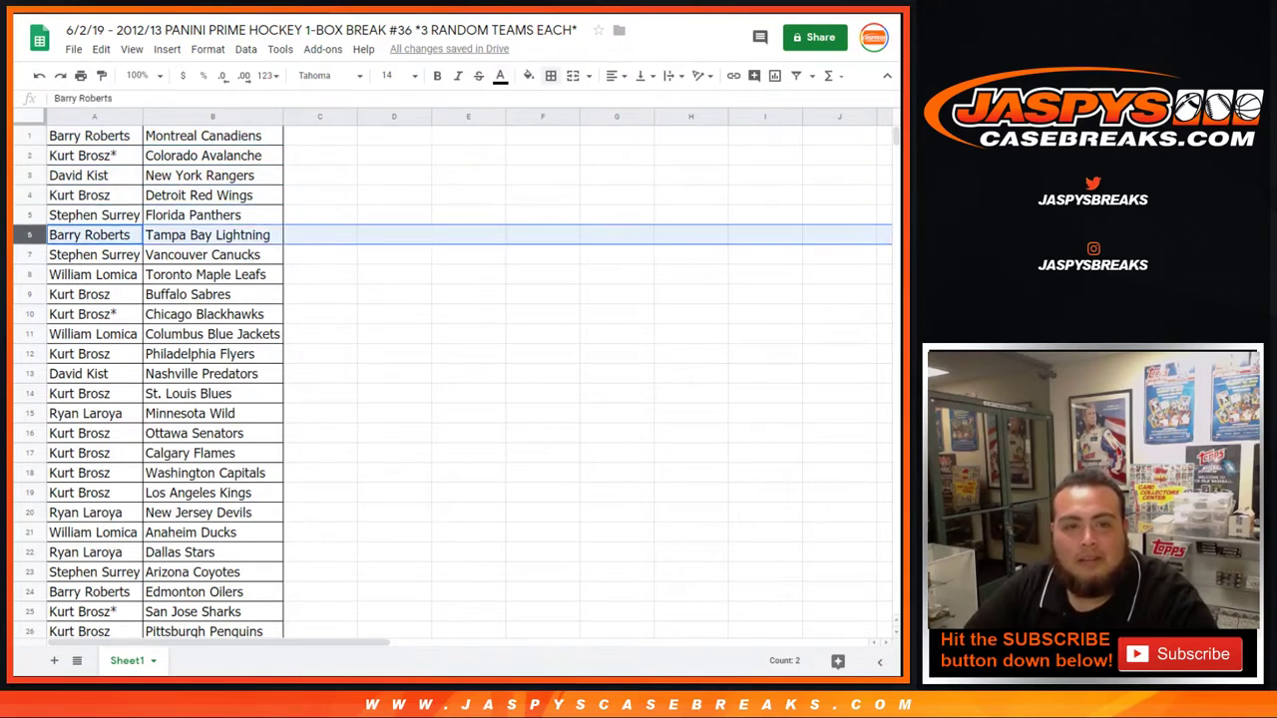
{"action": "left_click", "coordinate": [29, 255]}
{"action": "left_click", "coordinate": [29, 274]}
{"action": "left_click", "coordinate": [29, 294]}
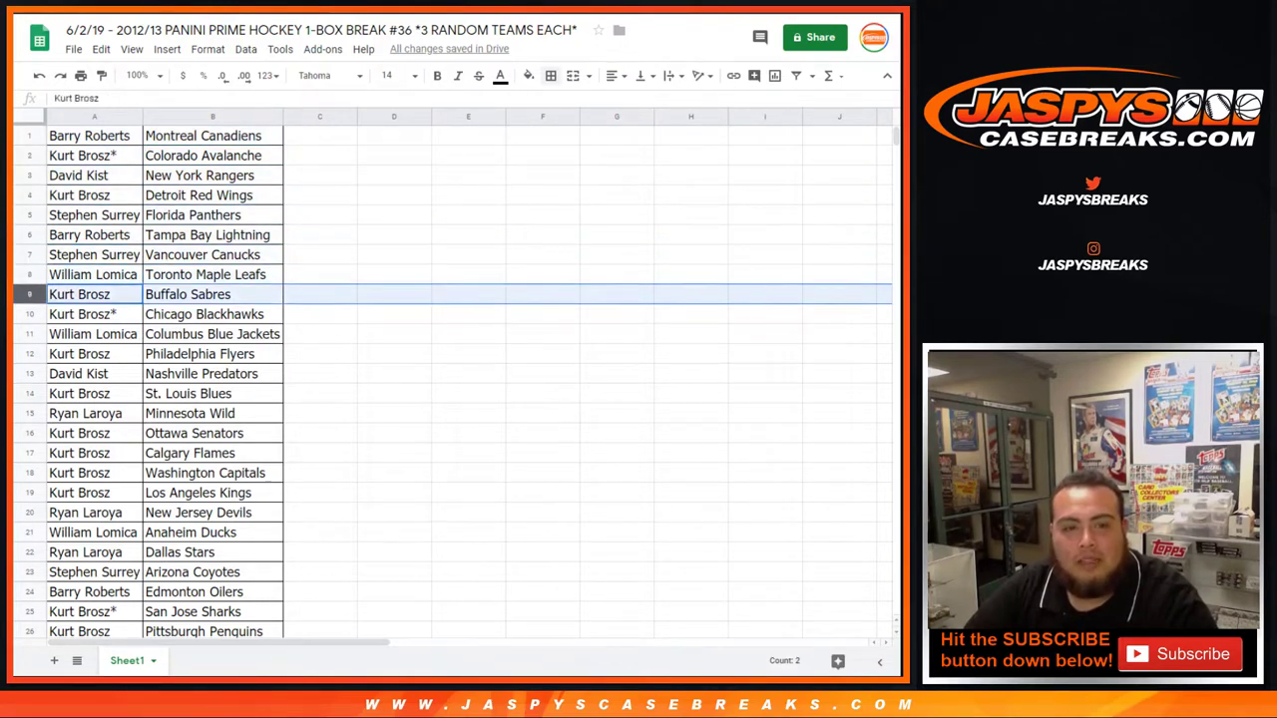
{"action": "left_click", "coordinate": [29, 314]}
{"action": "left_click", "coordinate": [28, 334]}
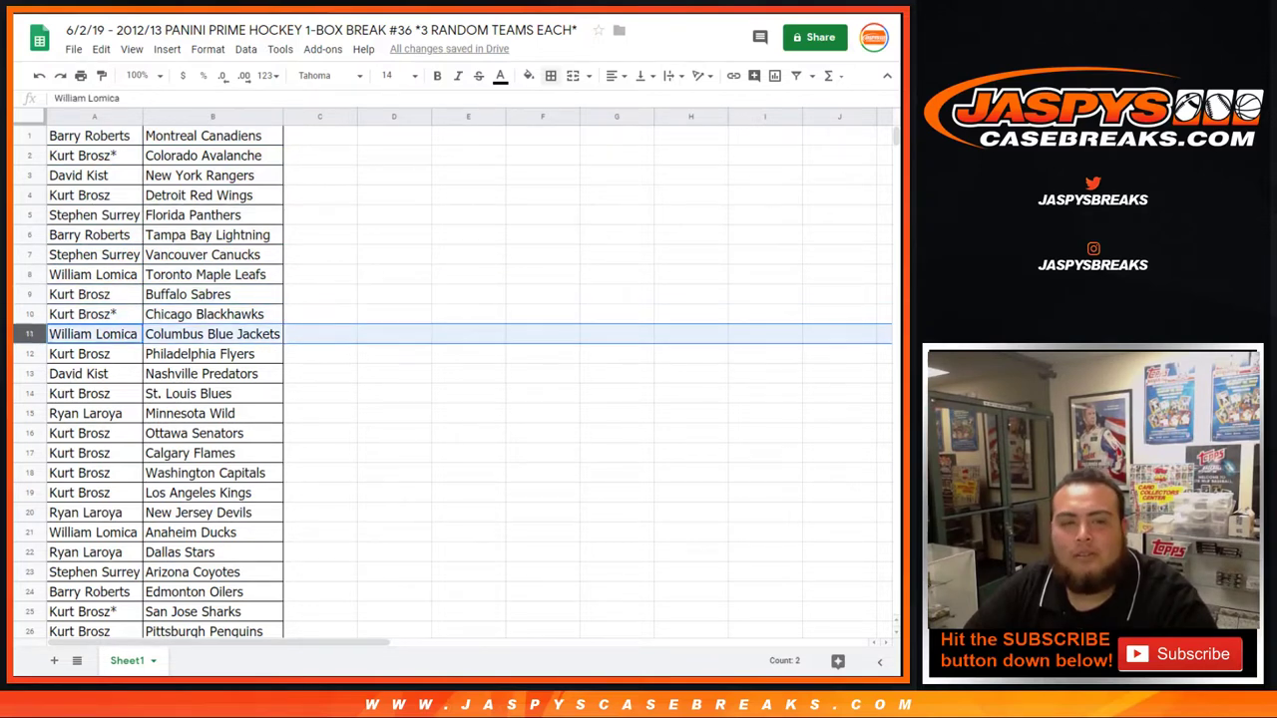
{"action": "scroll", "coordinate": [28, 334], "scroll_direction": "down", "scroll_amount": 1}
{"action": "left_click", "coordinate": [29, 314]}
{"action": "left_click", "coordinate": [29, 334]}
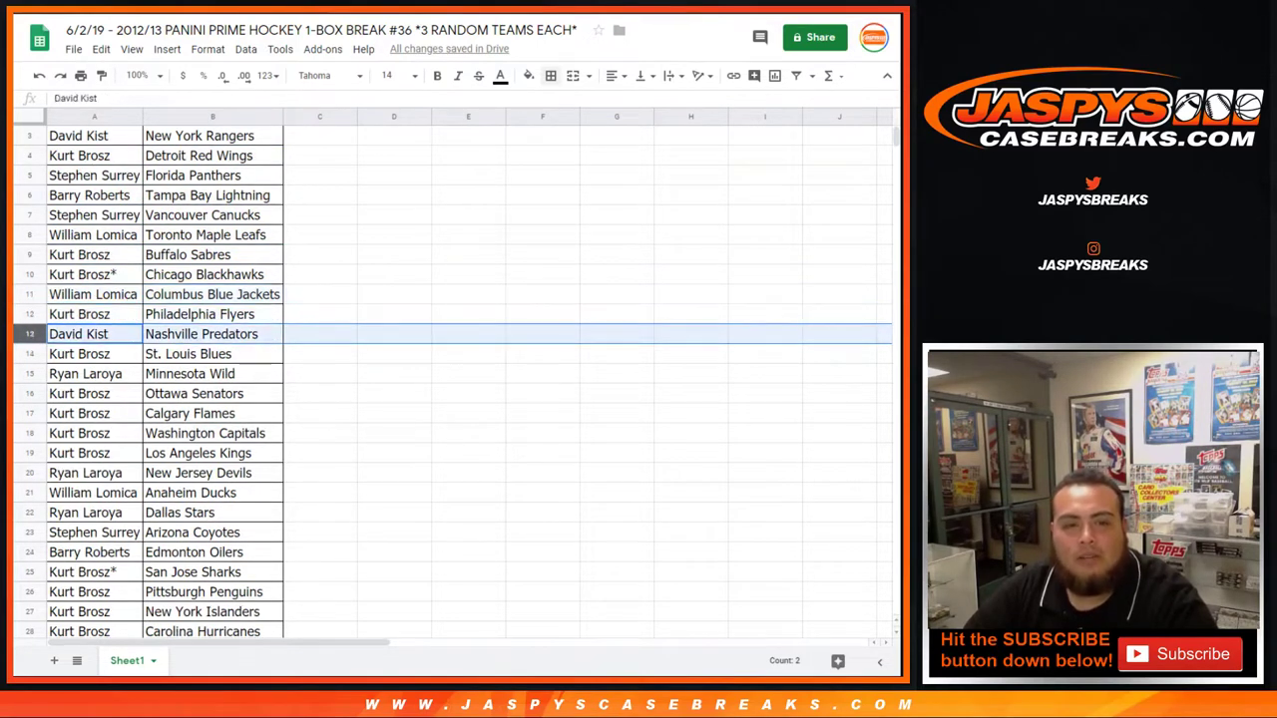
{"action": "left_click", "coordinate": [29, 354]}
{"action": "scroll", "coordinate": [449, 379], "scroll_direction": "down", "scroll_amount": 1}
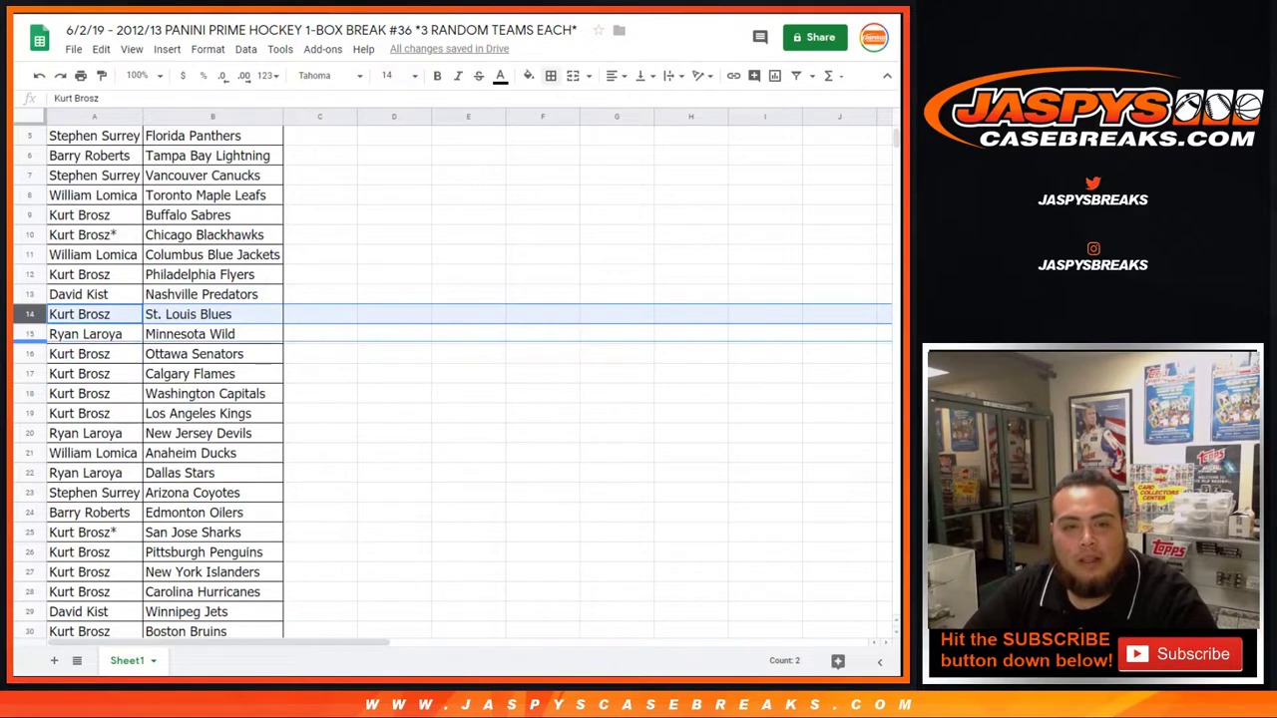
{"action": "left_click", "coordinate": [29, 334]}
{"action": "left_click", "coordinate": [29, 353]}
{"action": "scroll", "coordinate": [28, 353], "scroll_direction": "down", "scroll_amount": 1}
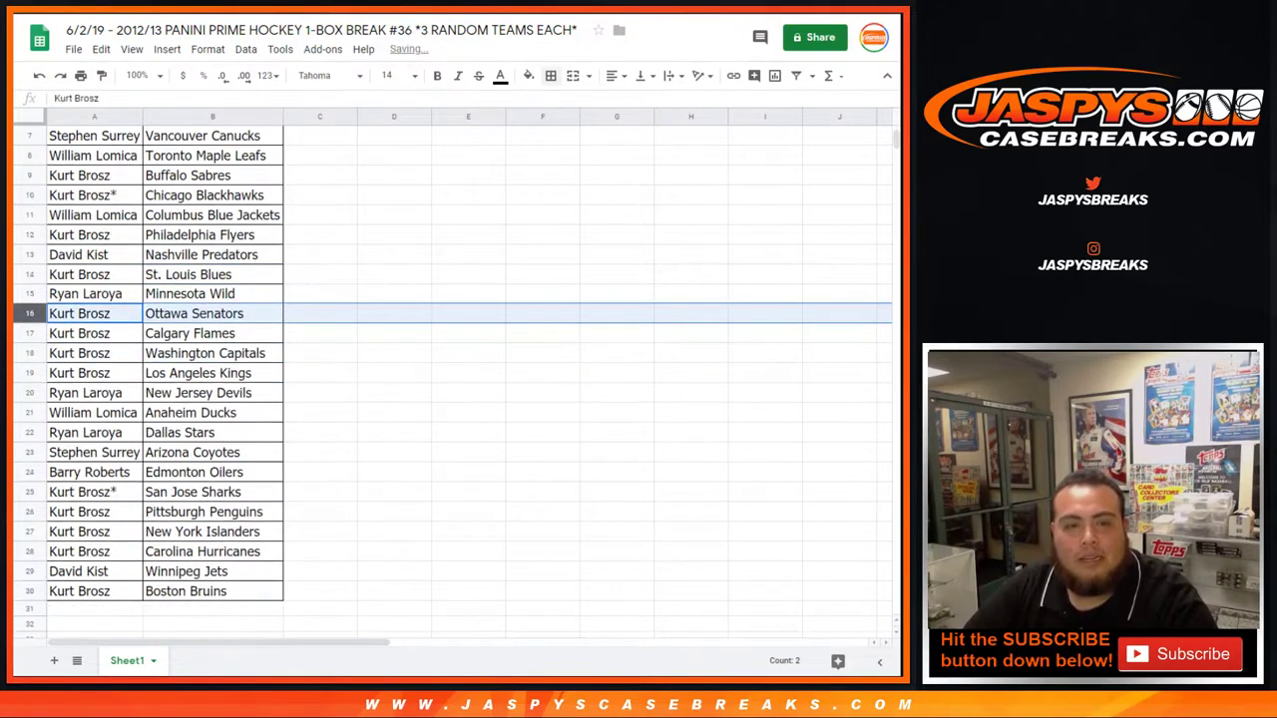
{"action": "left_click", "coordinate": [29, 333]}
{"action": "left_click", "coordinate": [28, 353]}
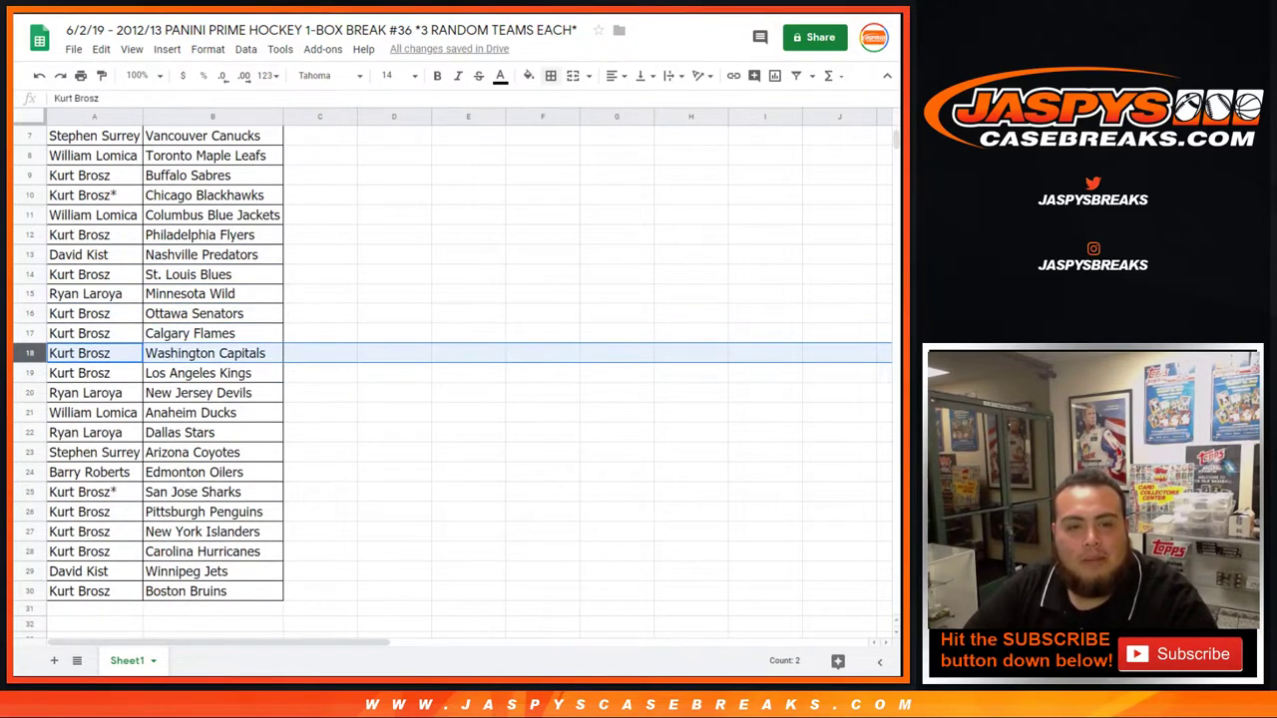
{"action": "left_click", "coordinate": [29, 373]}
{"action": "left_click", "coordinate": [29, 393]}
{"action": "scroll", "coordinate": [29, 393], "scroll_direction": "down", "scroll_amount": 2}
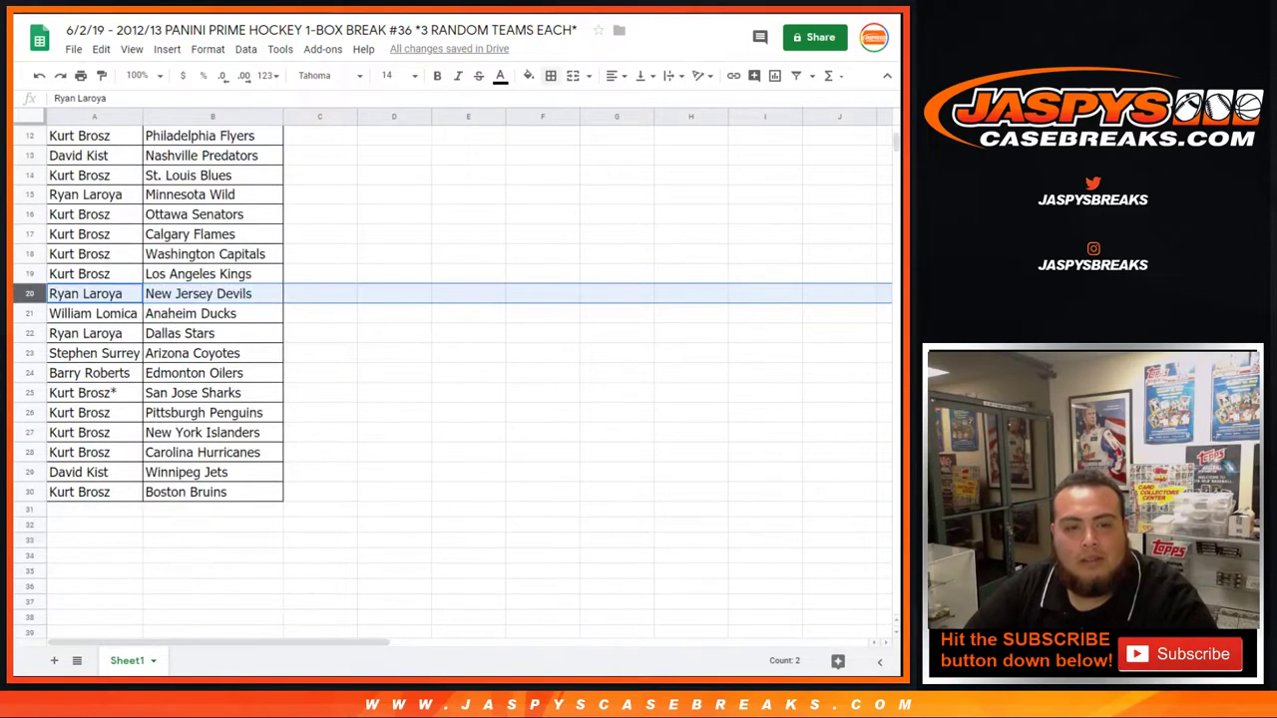
{"action": "left_click", "coordinate": [29, 313]}
{"action": "left_click", "coordinate": [29, 333]}
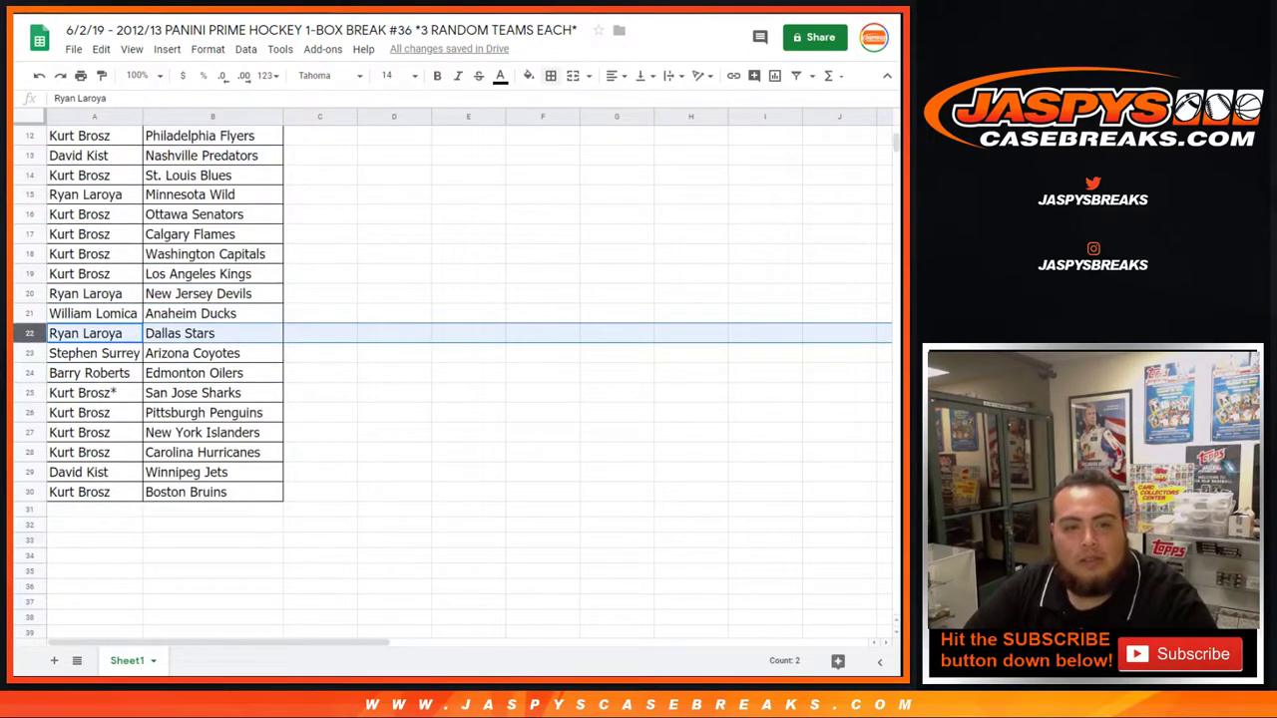
{"action": "left_click", "coordinate": [29, 353]}
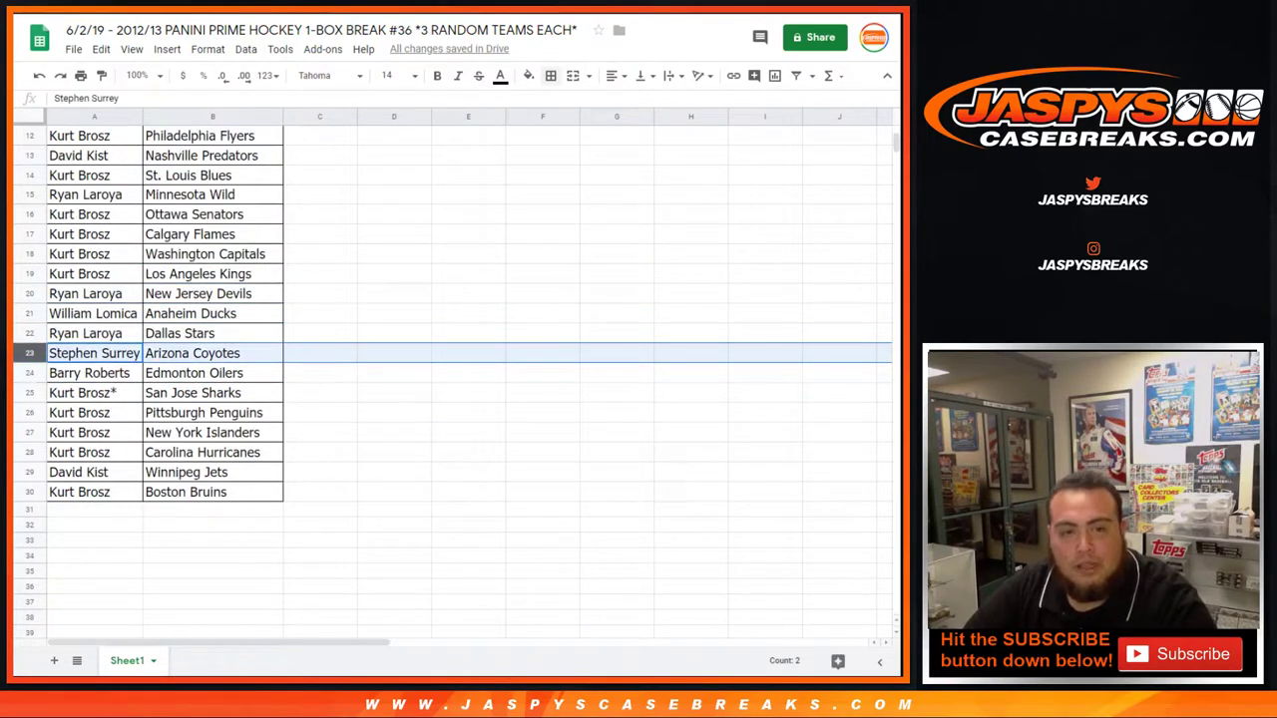
{"action": "left_click", "coordinate": [29, 374]}
{"action": "left_click", "coordinate": [29, 393]}
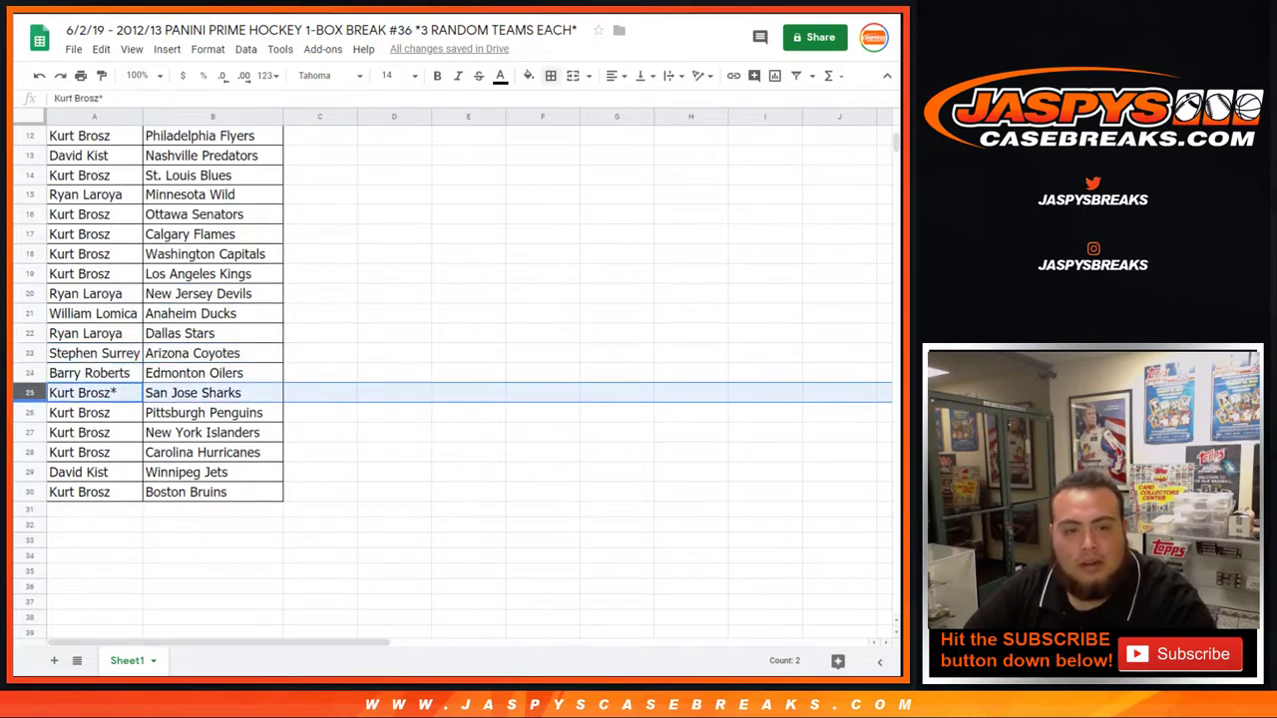
{"action": "left_click", "coordinate": [29, 413]}
{"action": "left_click", "coordinate": [28, 433]}
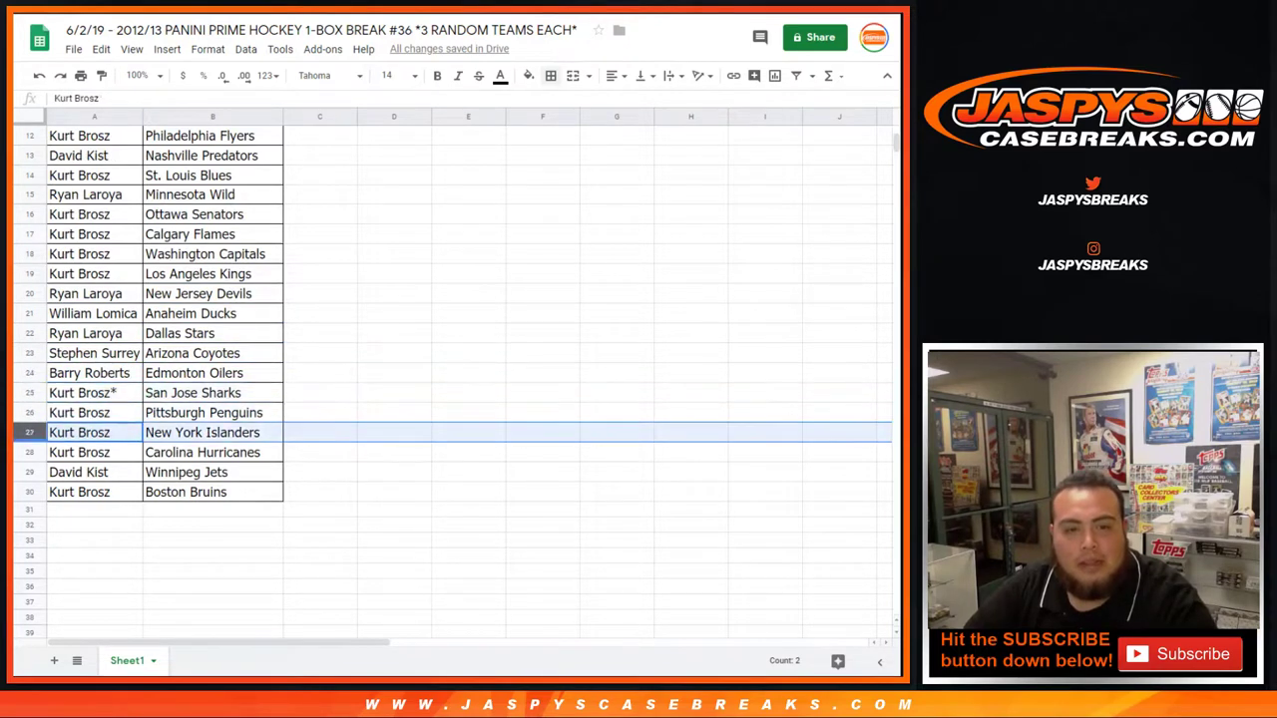
{"action": "left_click", "coordinate": [29, 453]}
{"action": "left_click", "coordinate": [29, 473]}
{"action": "left_click", "coordinate": [29, 492]}
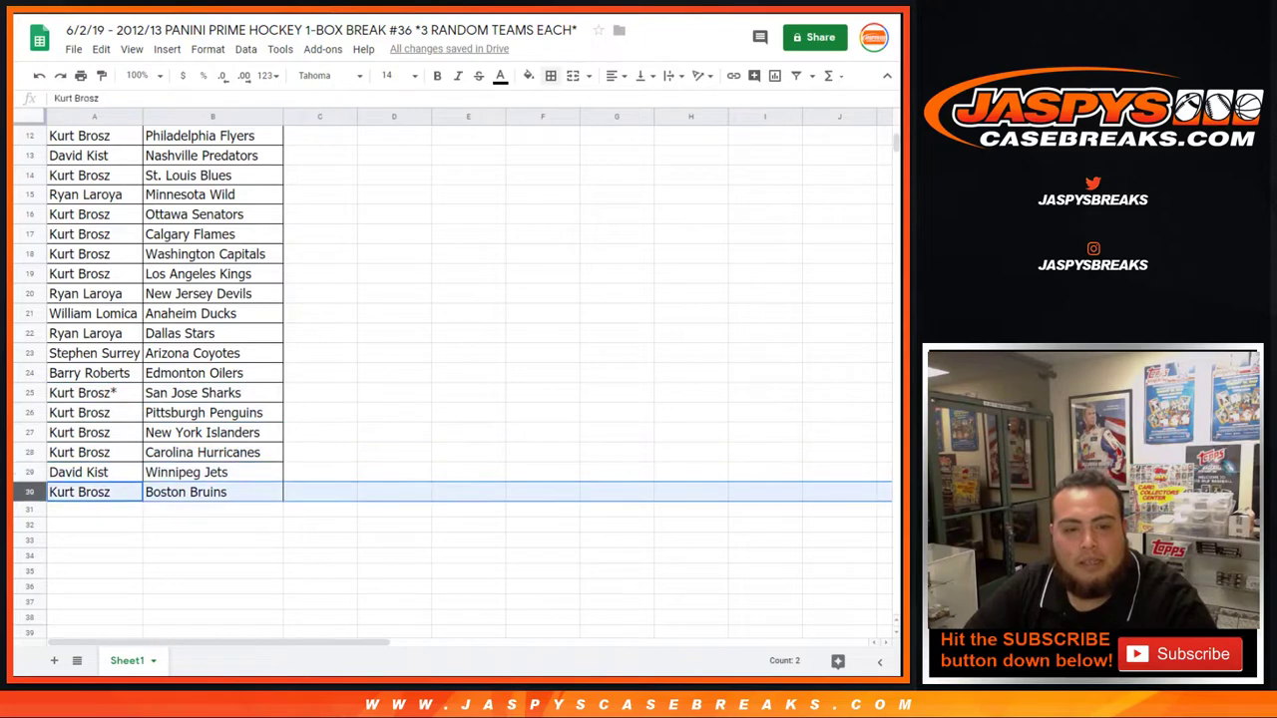
{"action": "scroll", "coordinate": [449, 379], "scroll_direction": "up", "scroll_amount": 4}
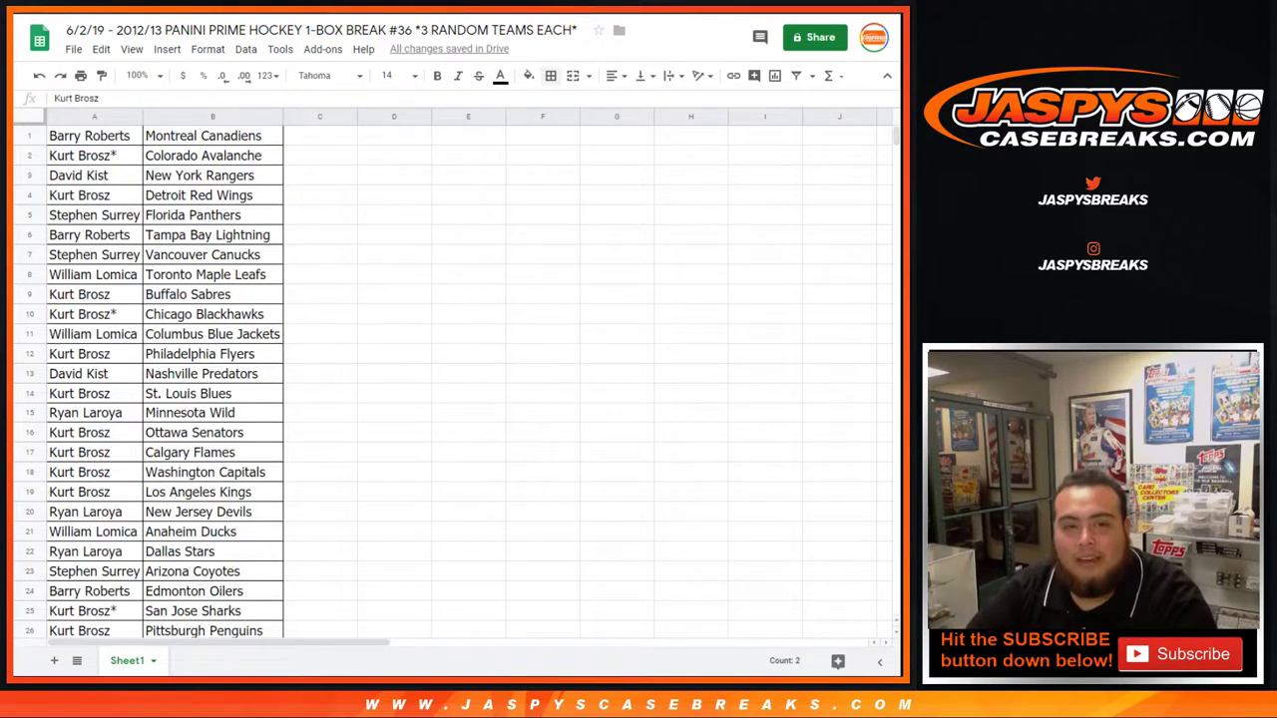
Sort the sheet A → Z by the team names in column B
{"action": "left_click_drag", "start_coordinate": [95, 136], "coordinate": [213, 374]}
{"action": "scroll", "coordinate": [212, 295], "scroll_direction": "down", "scroll_amount": 3}
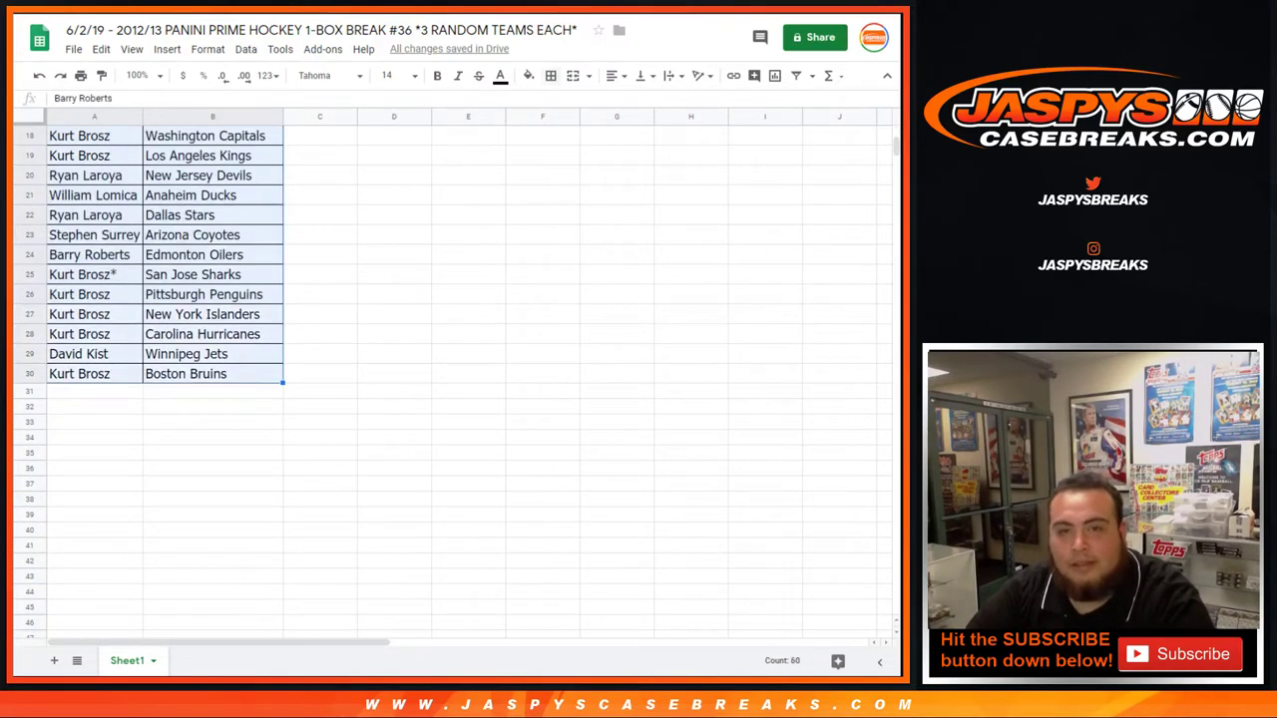
{"action": "scroll", "coordinate": [449, 379], "scroll_direction": "up", "scroll_amount": 6}
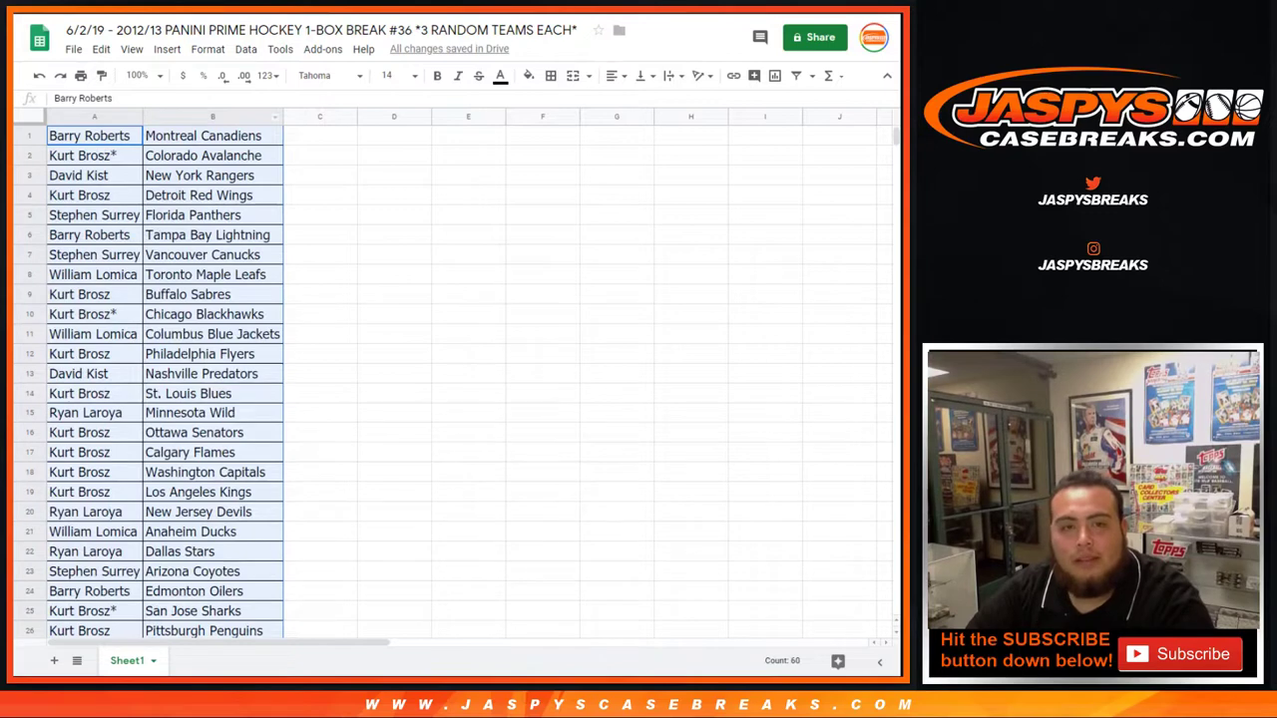
{"action": "left_click", "coordinate": [213, 117]}
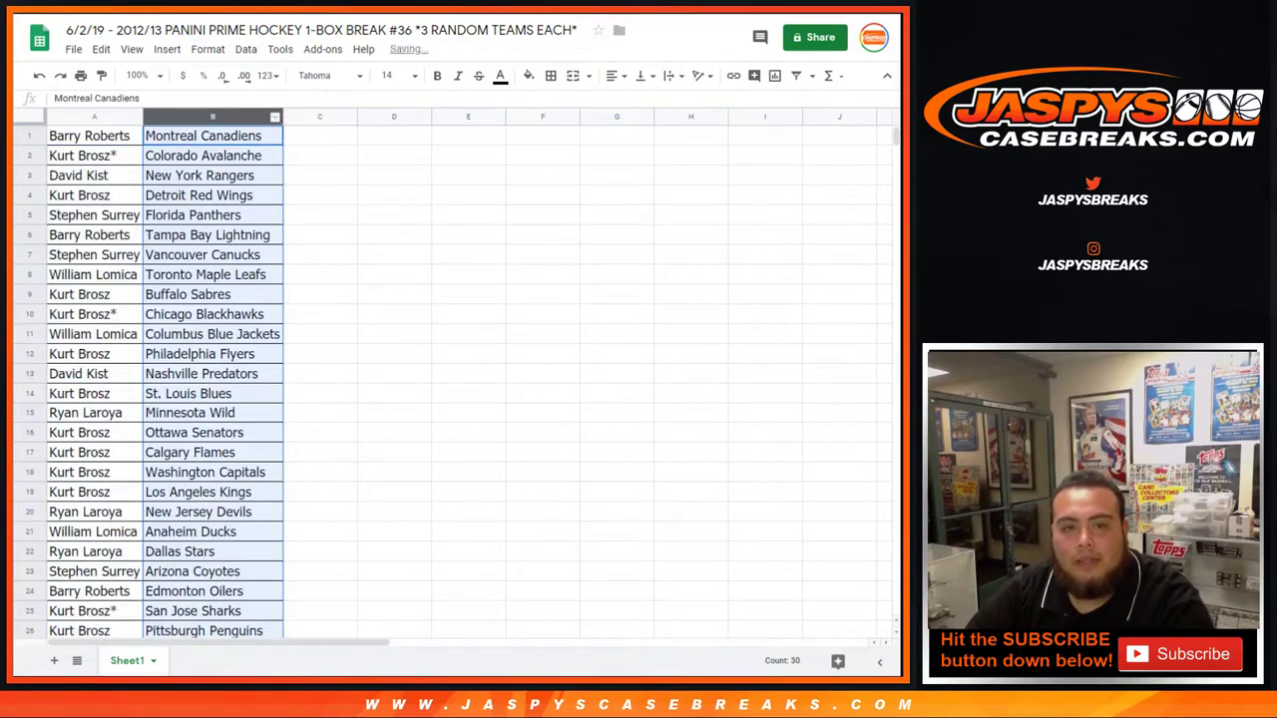
{"action": "left_click", "coordinate": [275, 117]}
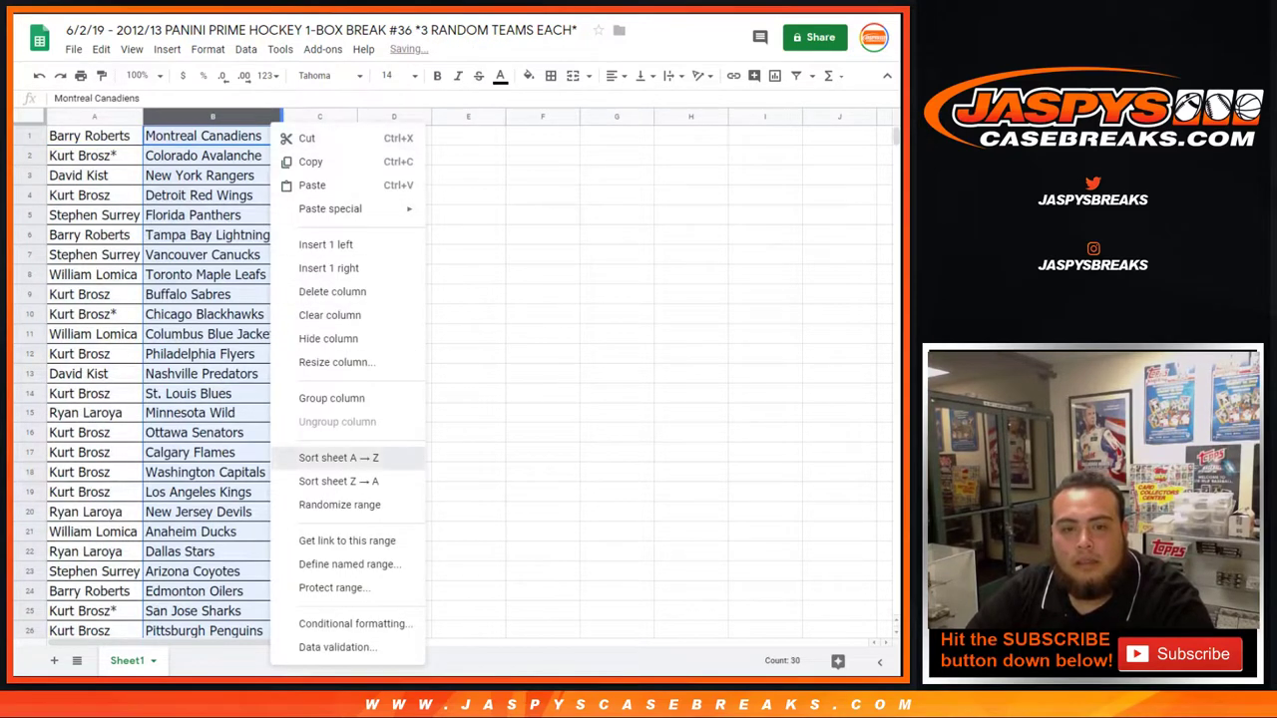
{"action": "left_click", "coordinate": [338, 457]}
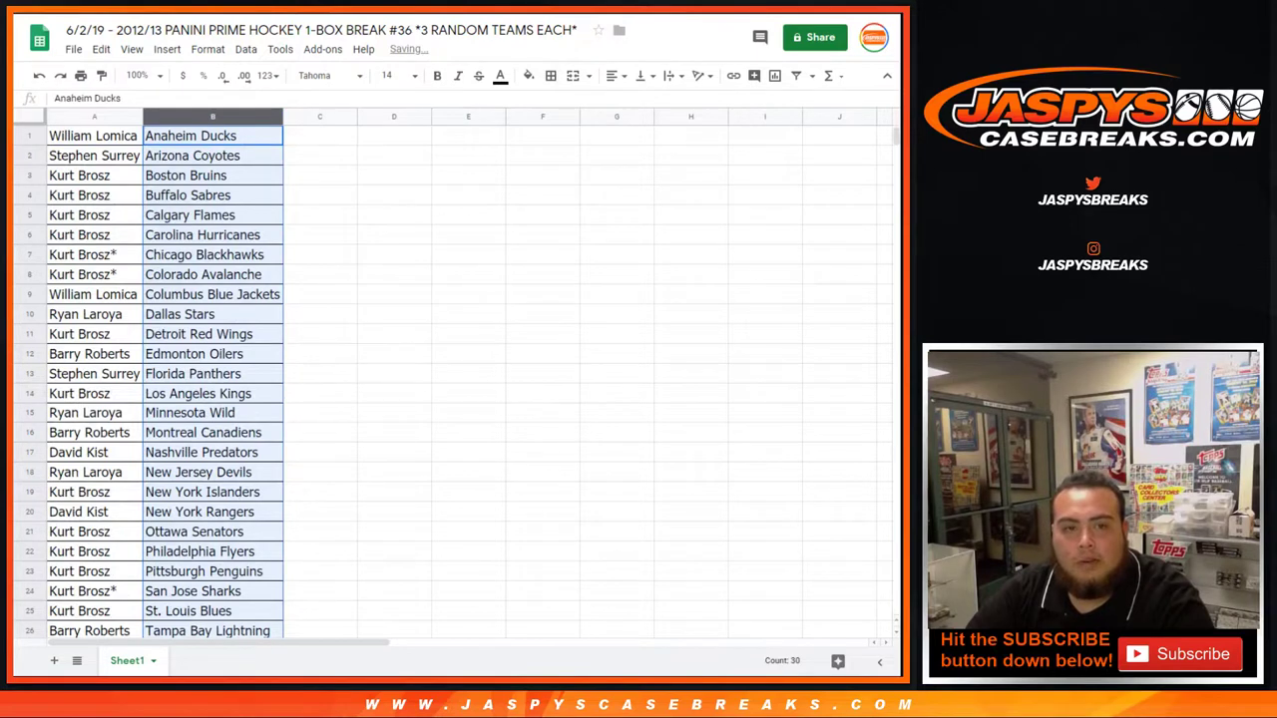
{"action": "left_click", "coordinate": [321, 335]}
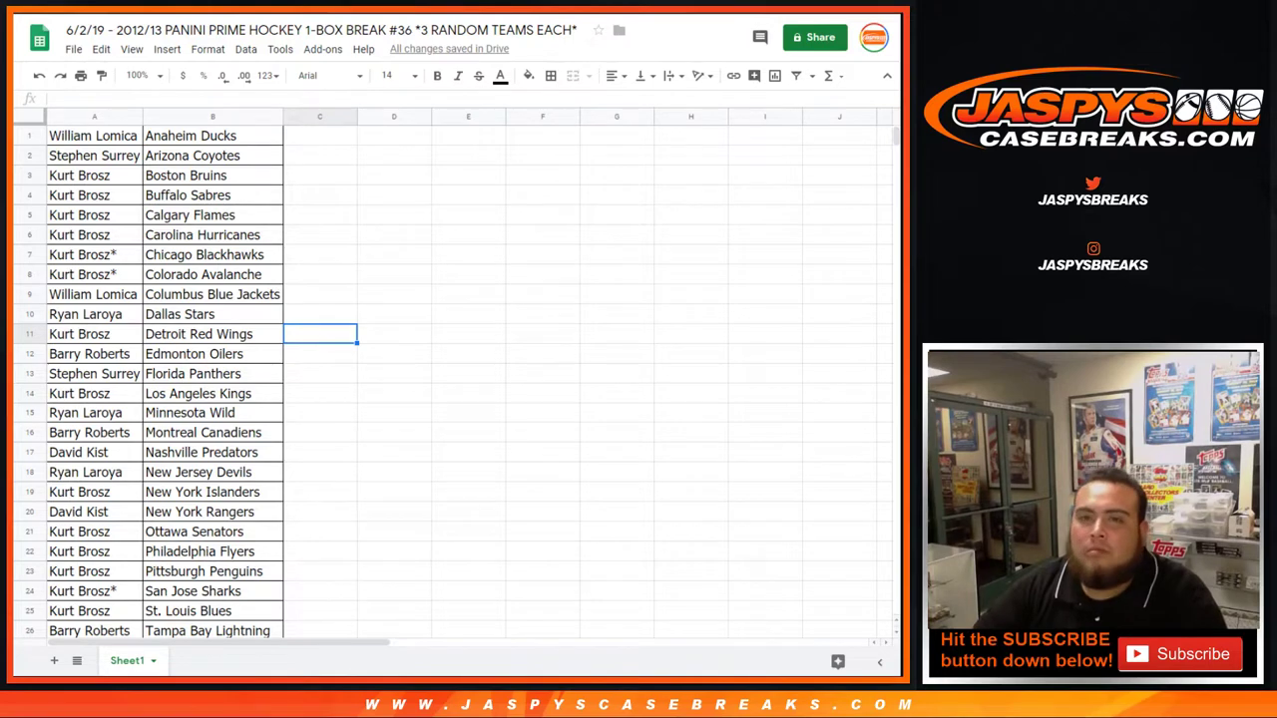
Switch to The Cardboard Connection website and search the site for PRIME HOCKEY
{"action": "key", "text": "ctrl+Tab"}
{"action": "left_click", "coordinate": [656, 104]}
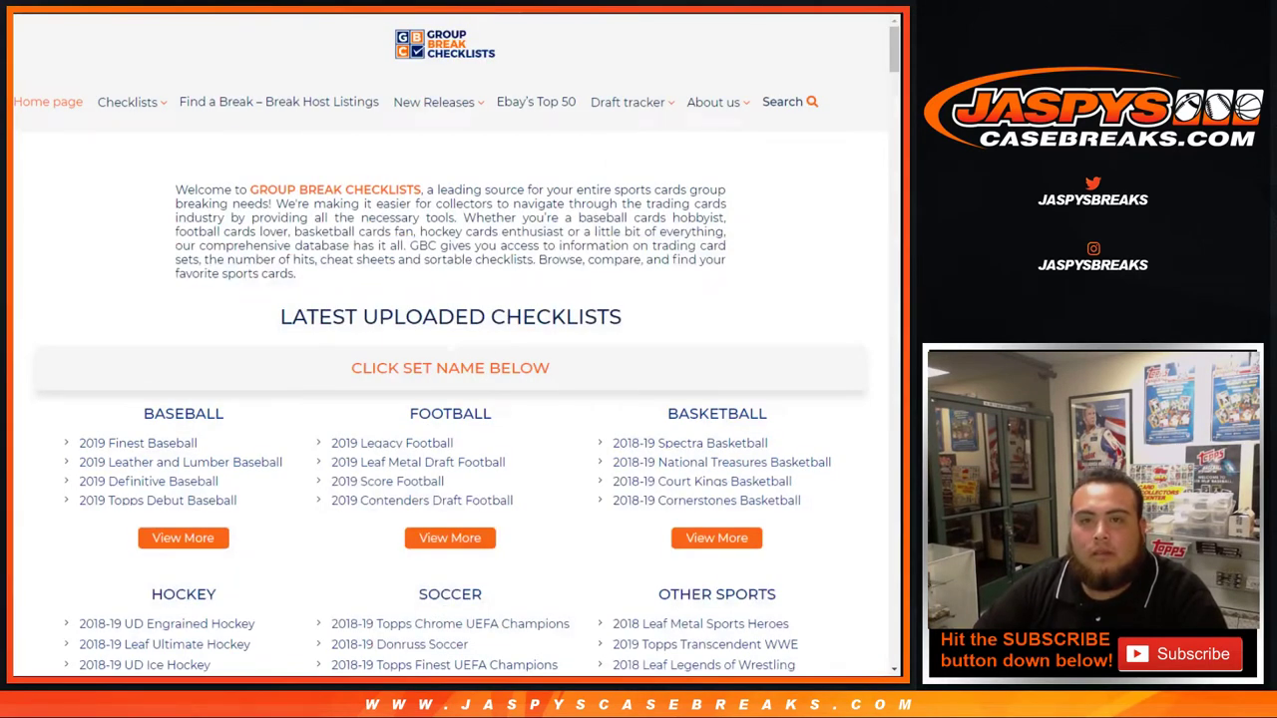
{"action": "key", "text": "ctrl+Tab"}
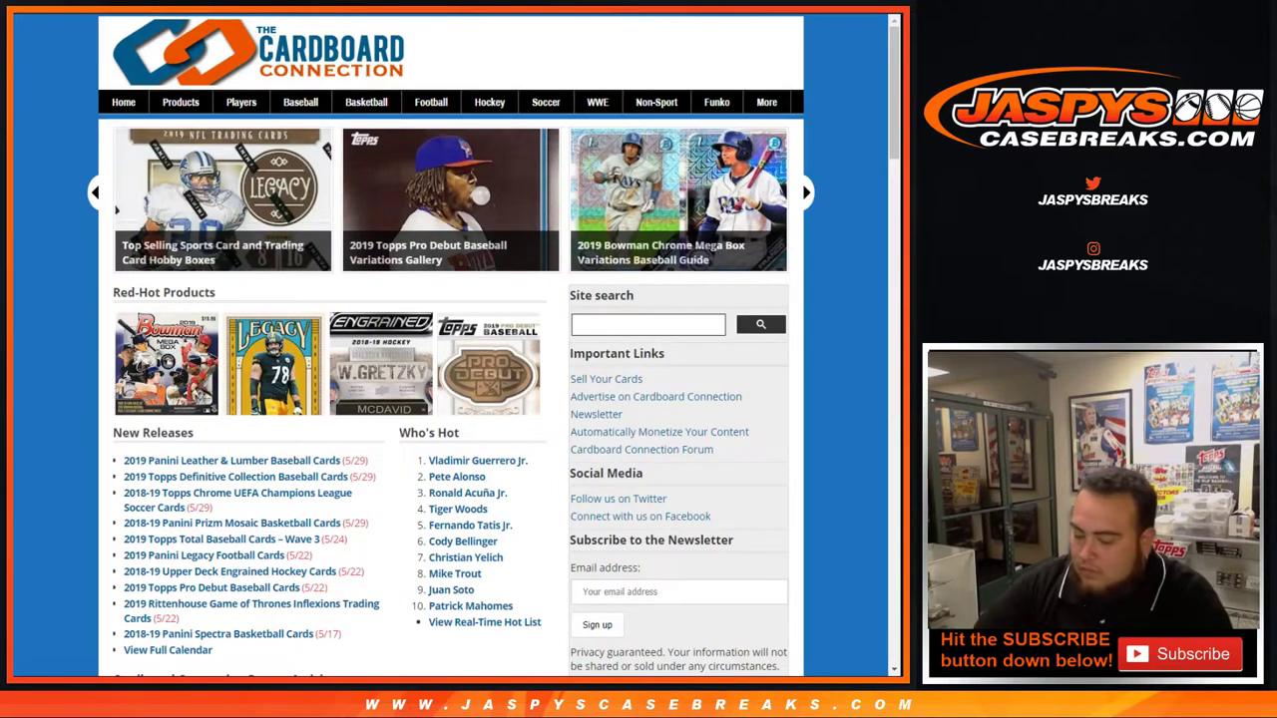
{"action": "left_click", "coordinate": [649, 324]}
{"action": "type", "text": "PRIME HOCKEY"}
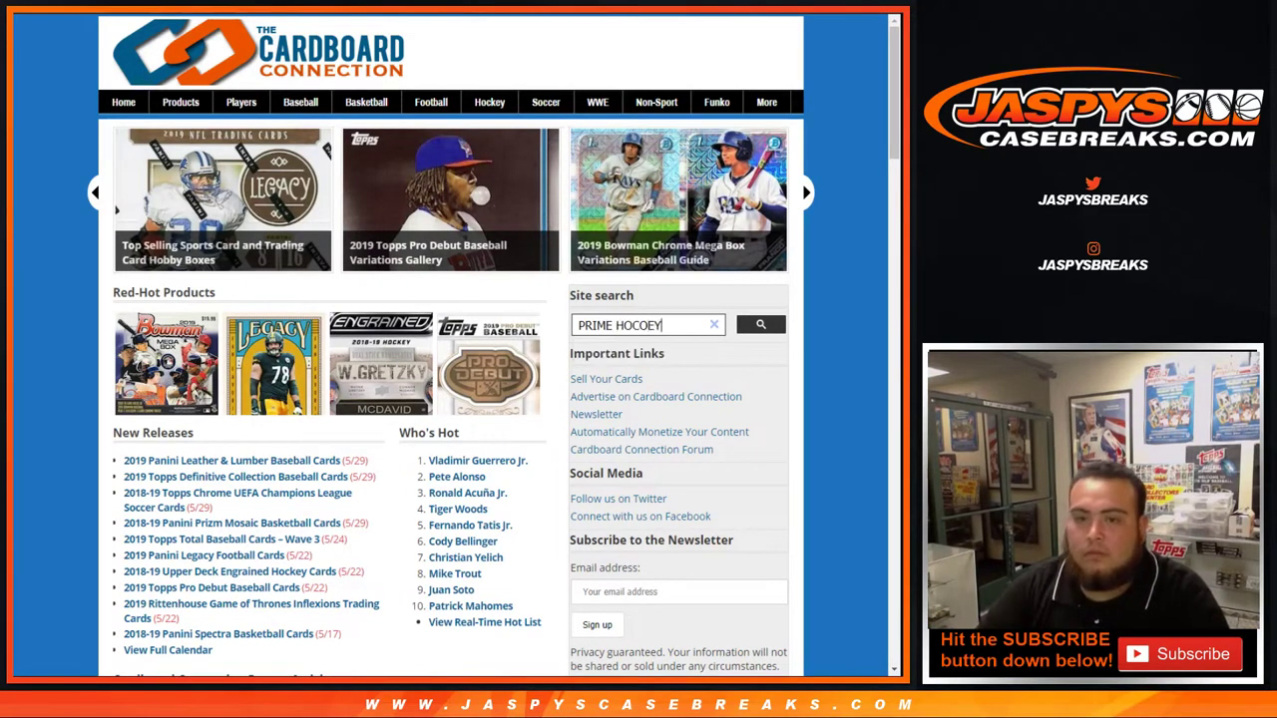
{"action": "key", "text": "BackSpace"}
{"action": "key", "text": "BackSpace"}
{"action": "key", "text": "BackSpace"}
{"action": "type", "text": "KEY"}
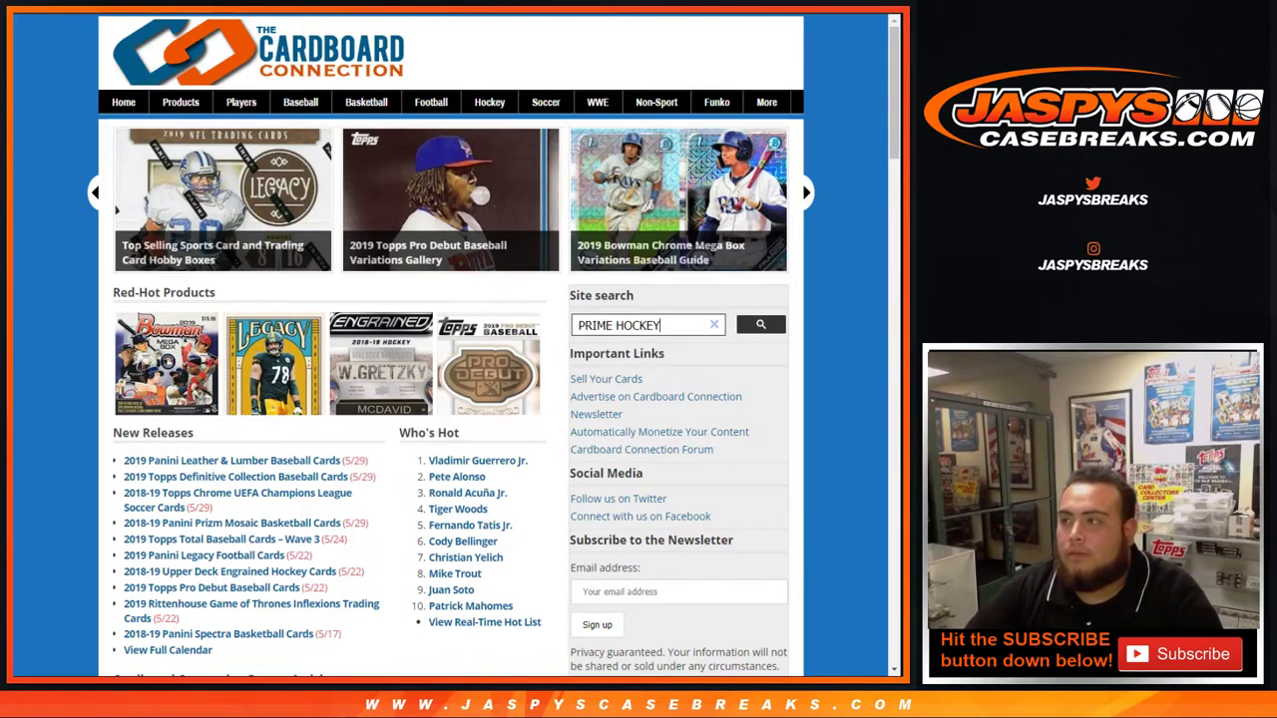
{"action": "key", "text": "Return"}
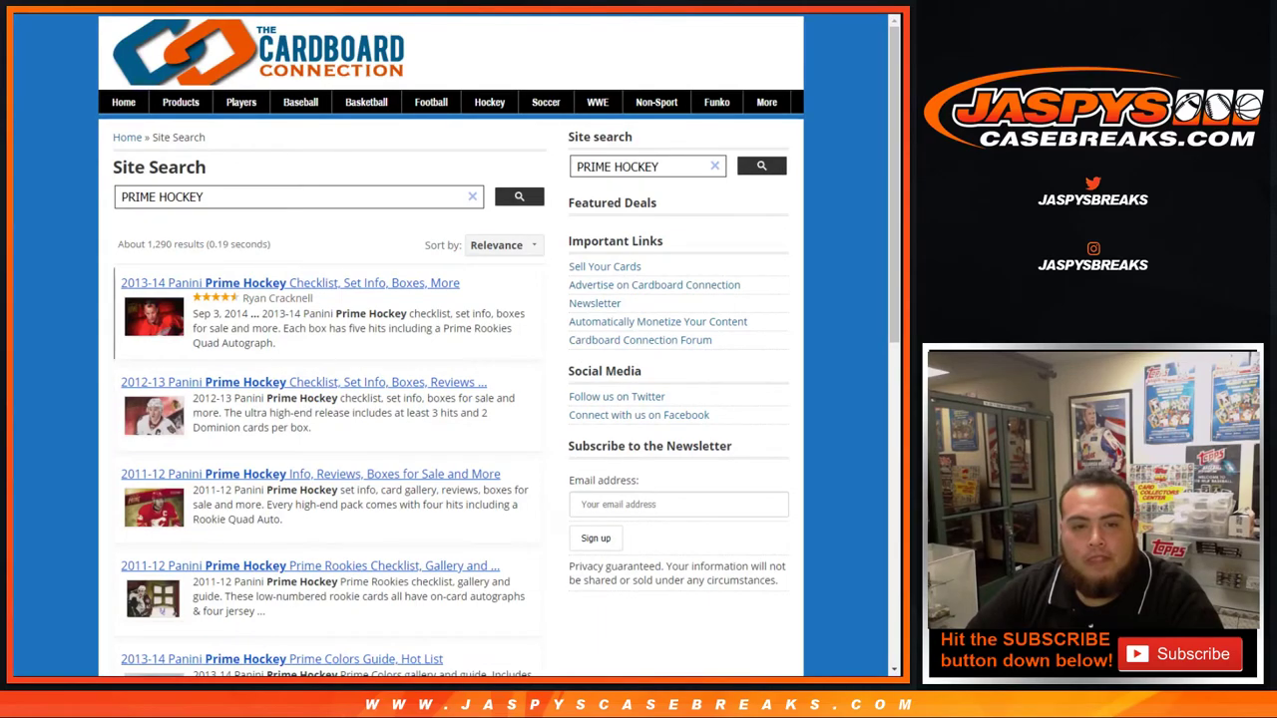
Open the 2012-13 Panini Prime Hockey set checklist and examine its base, Rookies, Base Black Autograph and All-Star Selections card lists
{"action": "left_click", "coordinate": [299, 382]}
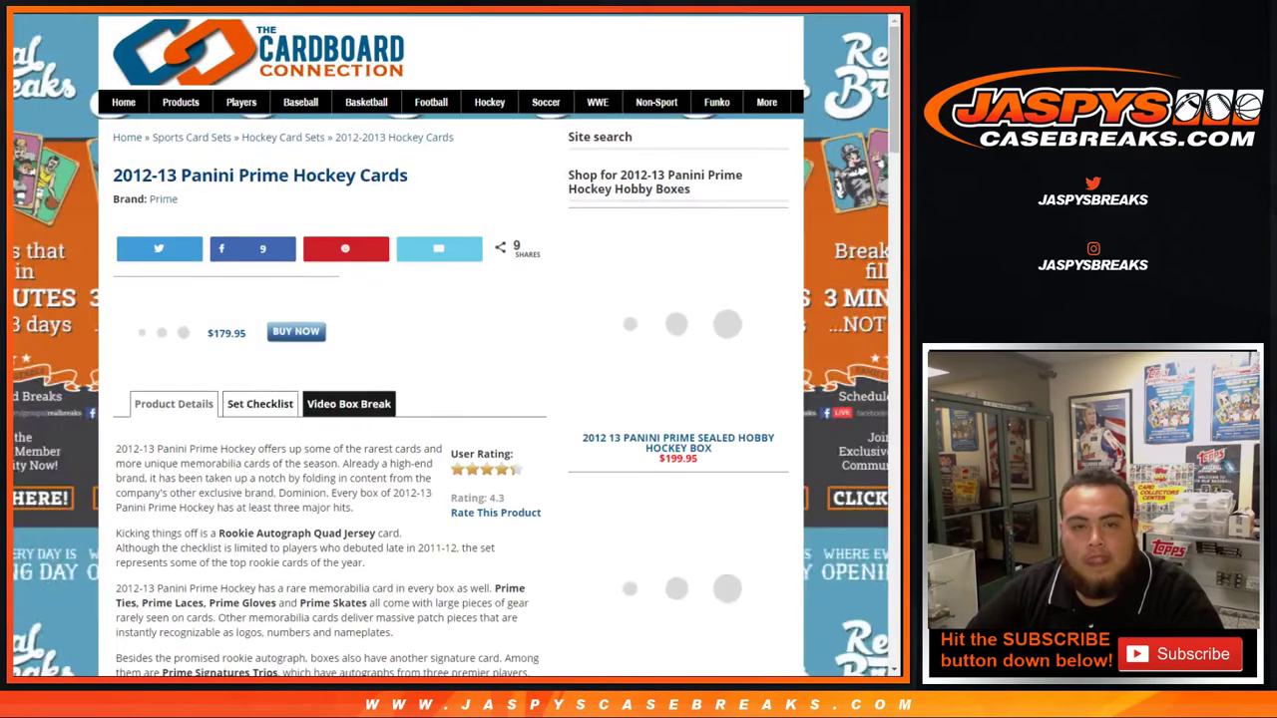
{"action": "left_click", "coordinate": [261, 360]}
{"action": "scroll", "coordinate": [261, 360], "scroll_direction": "down", "scroll_amount": 5}
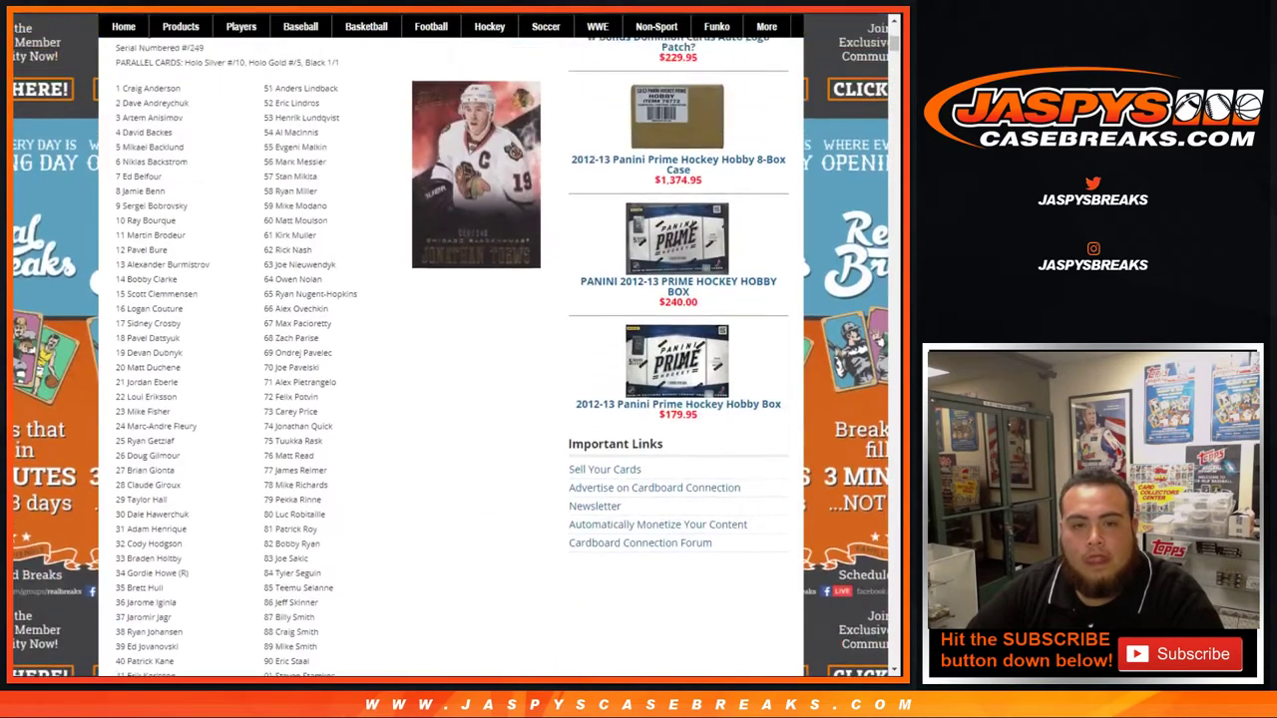
{"action": "scroll", "coordinate": [449, 349], "scroll_direction": "up", "scroll_amount": 1}
{"action": "scroll", "coordinate": [449, 349], "scroll_direction": "down", "scroll_amount": 6}
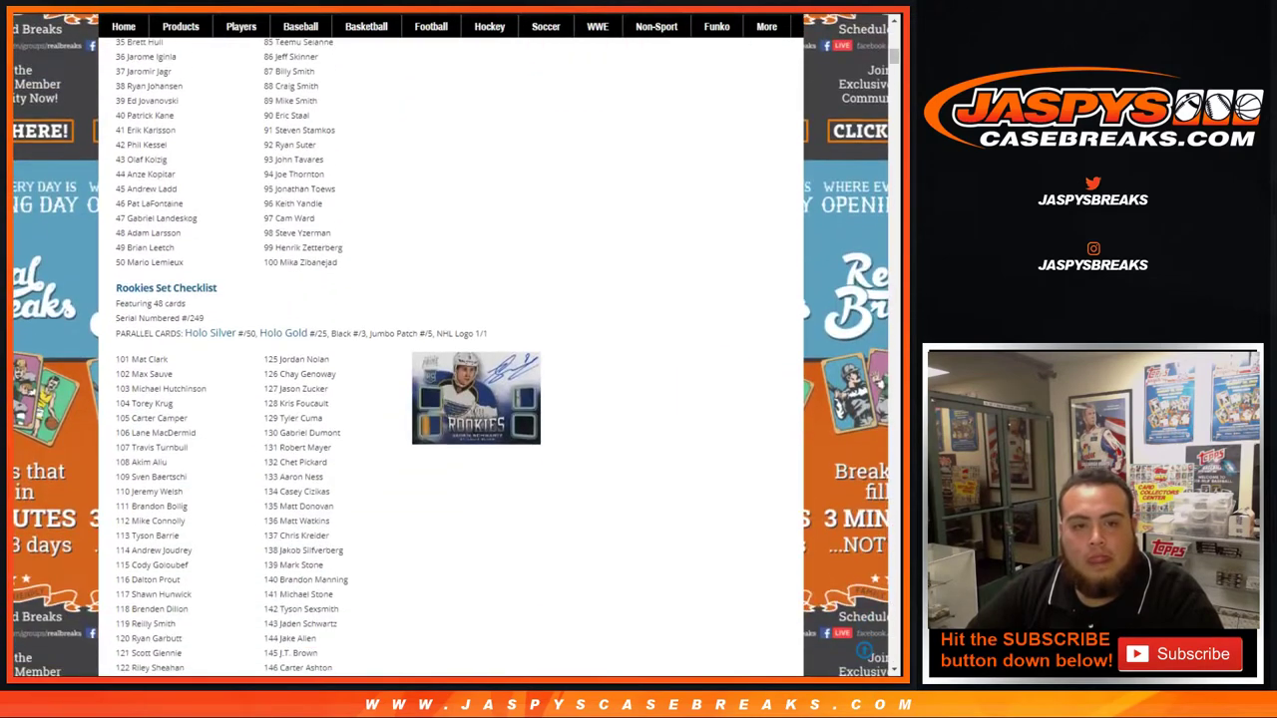
{"action": "scroll", "coordinate": [449, 349], "scroll_direction": "down", "scroll_amount": 1}
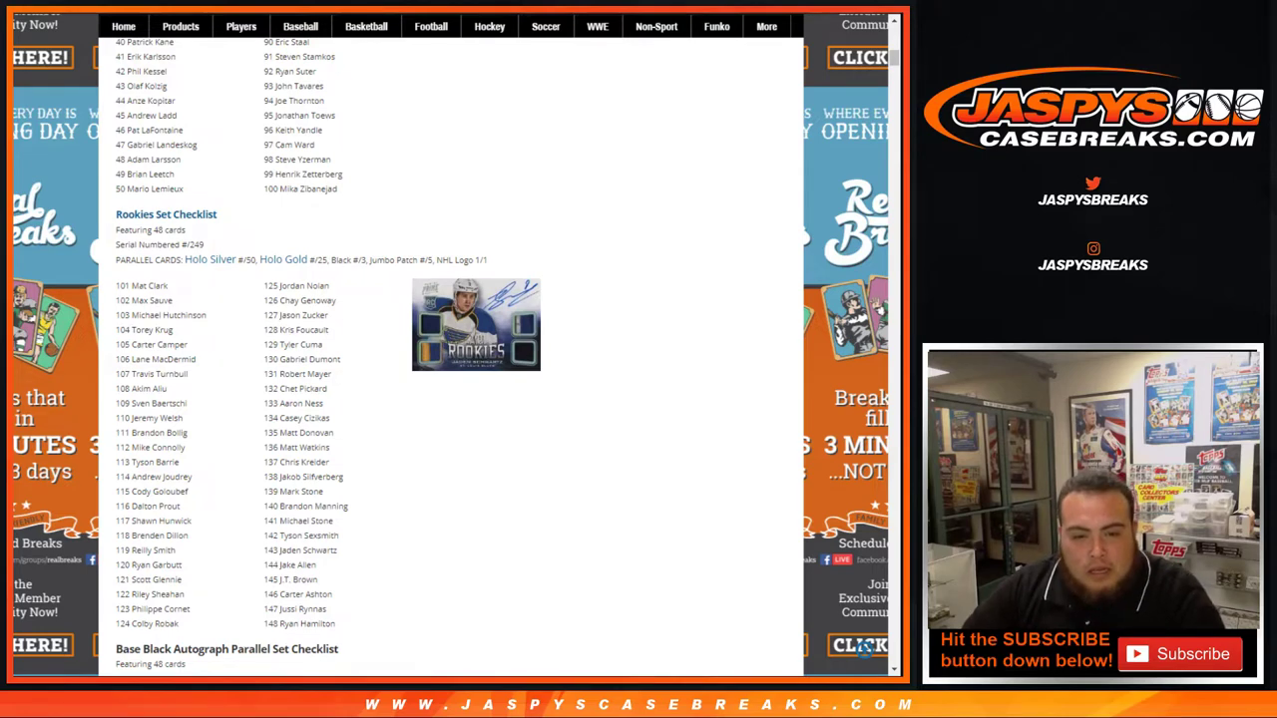
{"action": "scroll", "coordinate": [449, 349], "scroll_direction": "down", "scroll_amount": 1}
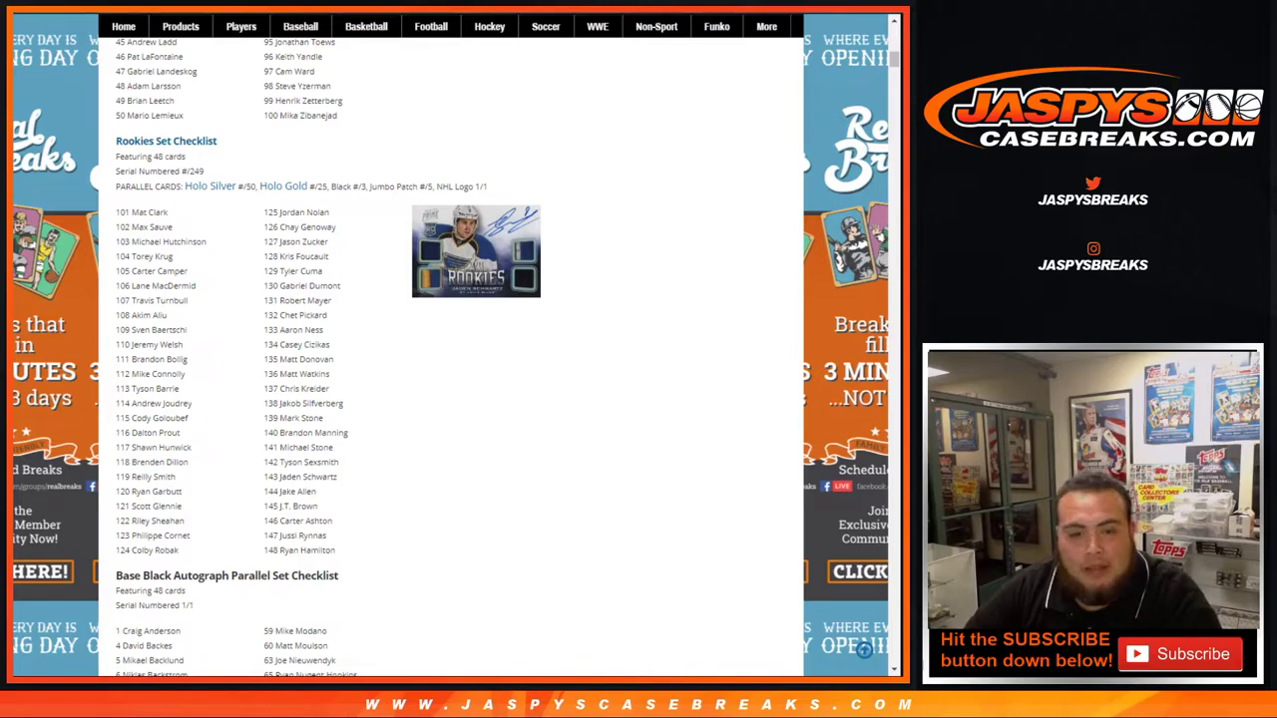
{"action": "scroll", "coordinate": [449, 349], "scroll_direction": "up", "scroll_amount": 5}
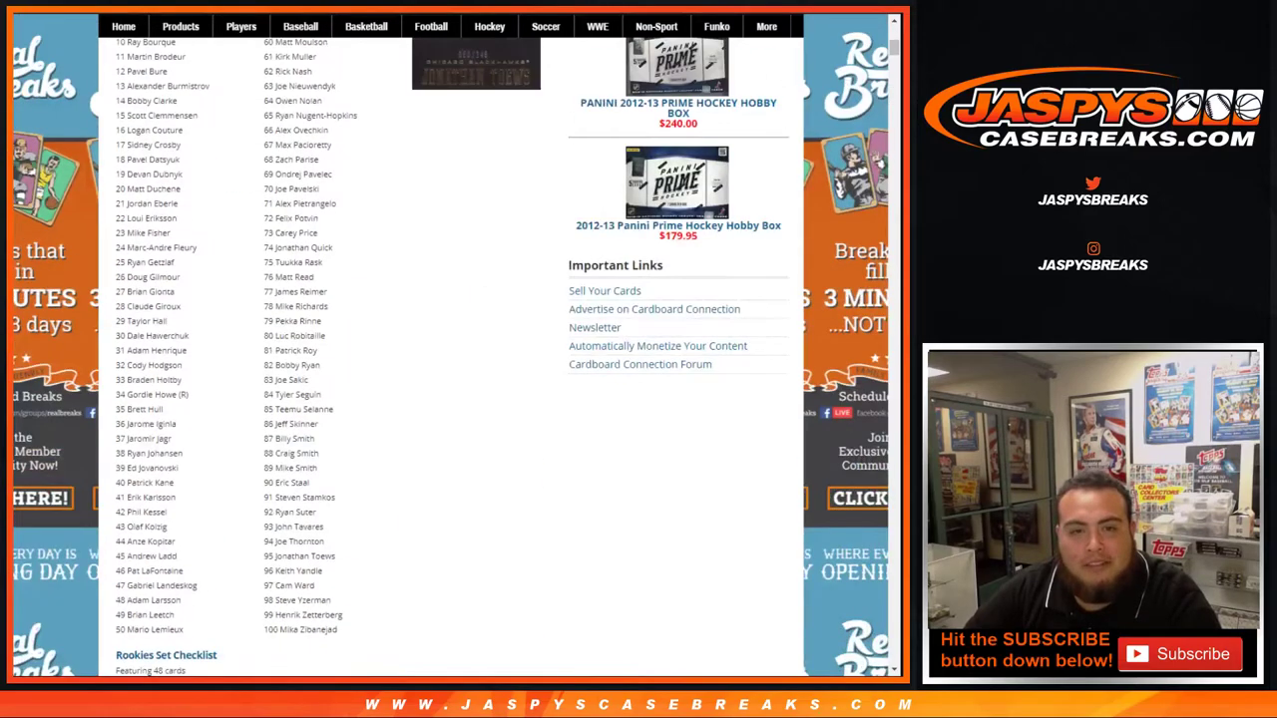
{"action": "scroll", "coordinate": [449, 349], "scroll_direction": "up", "scroll_amount": 4}
{"action": "scroll", "coordinate": [449, 349], "scroll_direction": "down", "scroll_amount": 13}
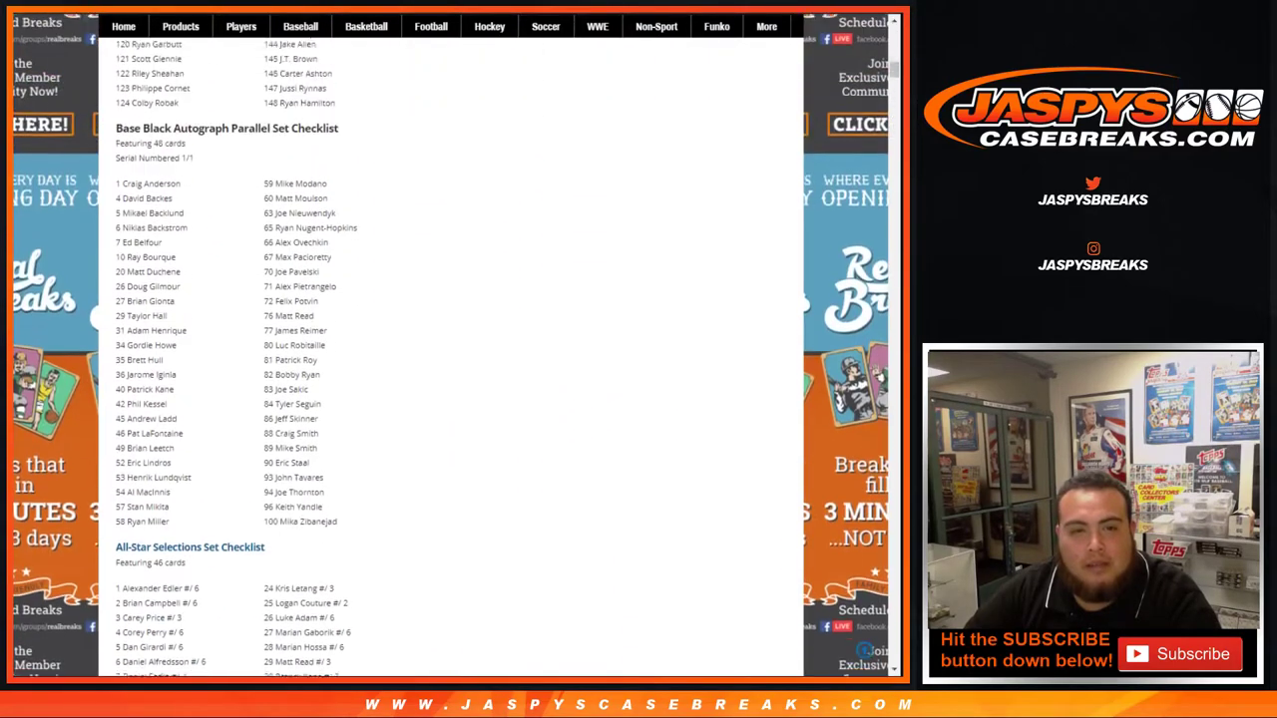
{"action": "scroll", "coordinate": [449, 349], "scroll_direction": "up", "scroll_amount": 1}
{"action": "scroll", "coordinate": [449, 349], "scroll_direction": "down", "scroll_amount": 3}
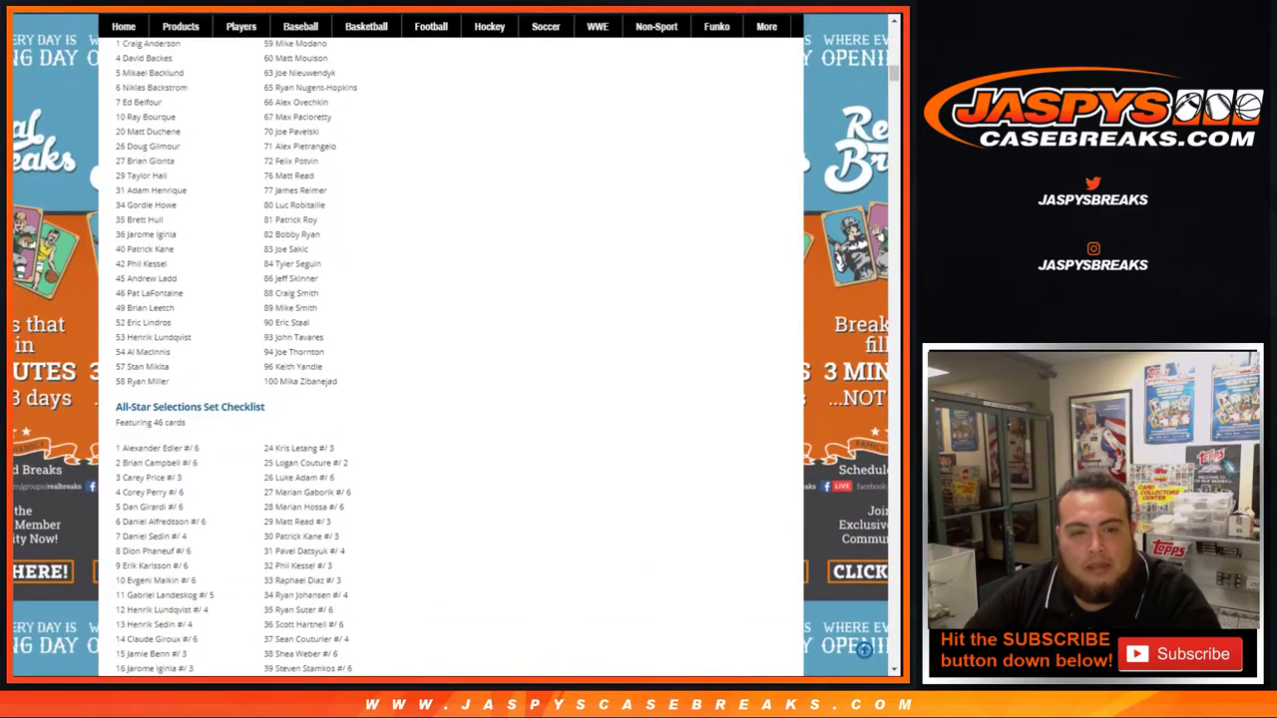
Switch to the break's spreadsheet and print the current sheet with the workbook title in the header
{"action": "key", "text": "ctrl+Tab"}
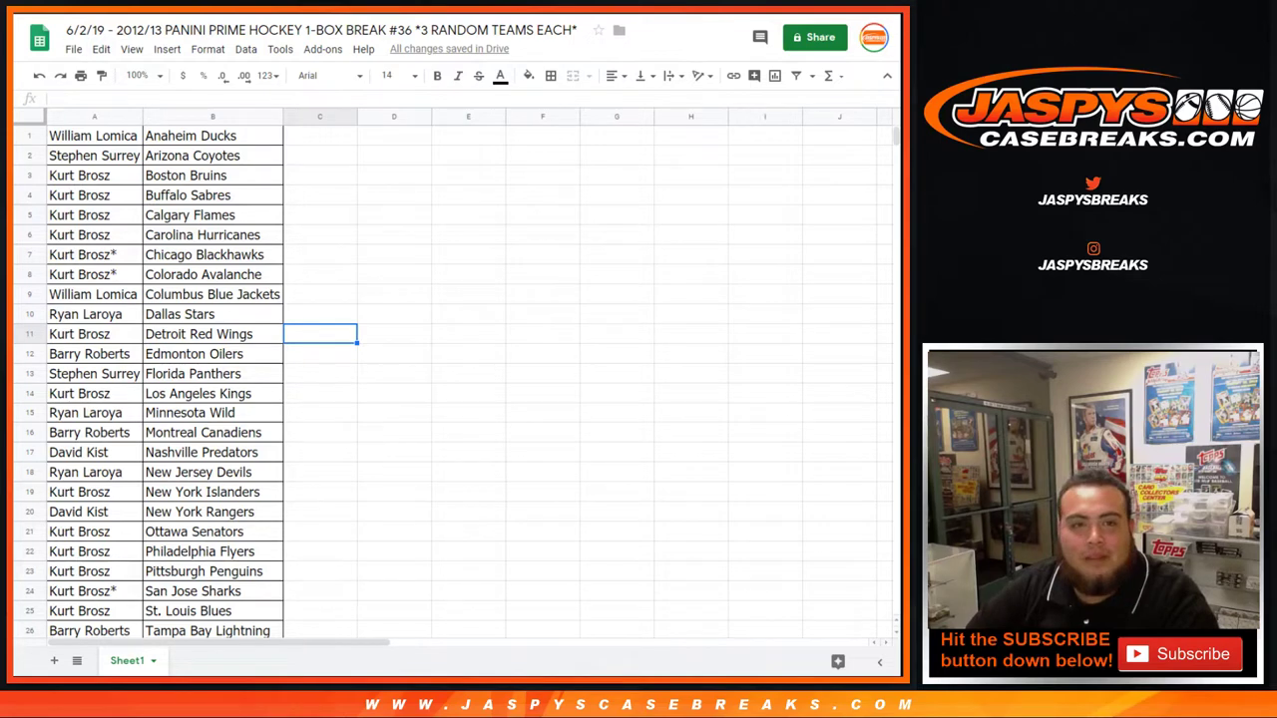
{"action": "key", "text": "ctrl+p"}
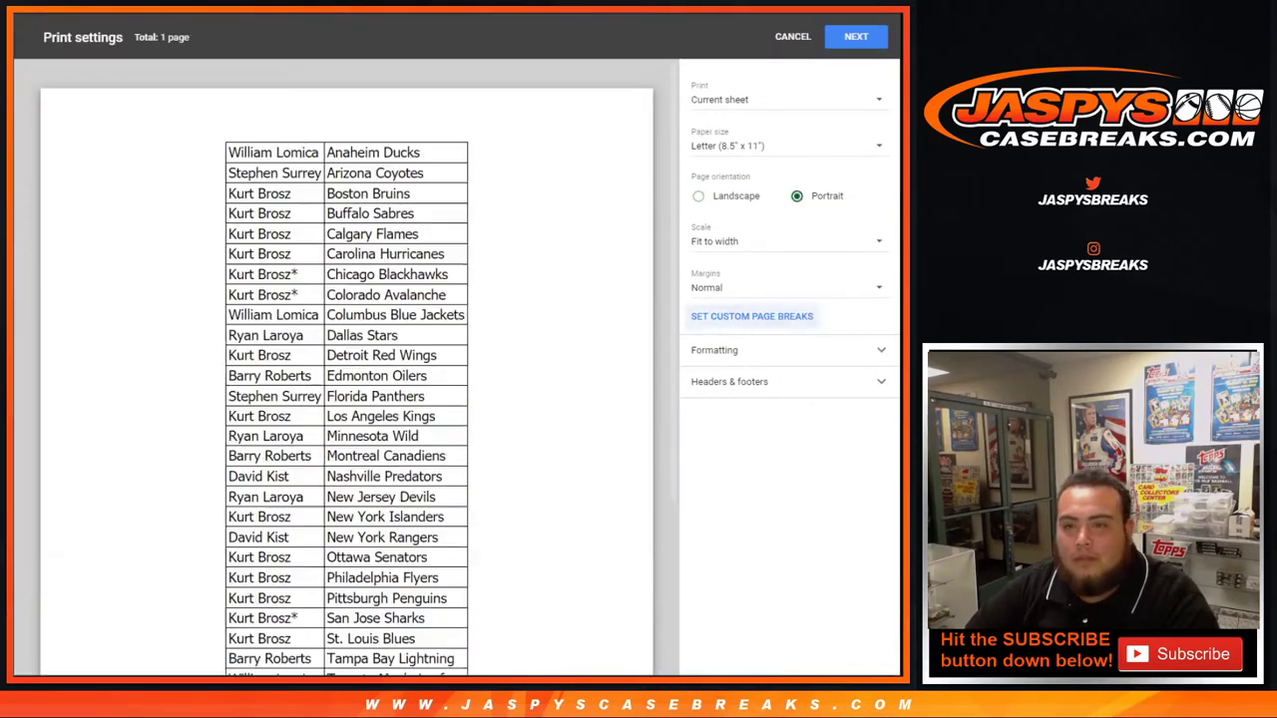
{"action": "left_click", "coordinate": [730, 382]}
{"action": "left_click", "coordinate": [698, 438]}
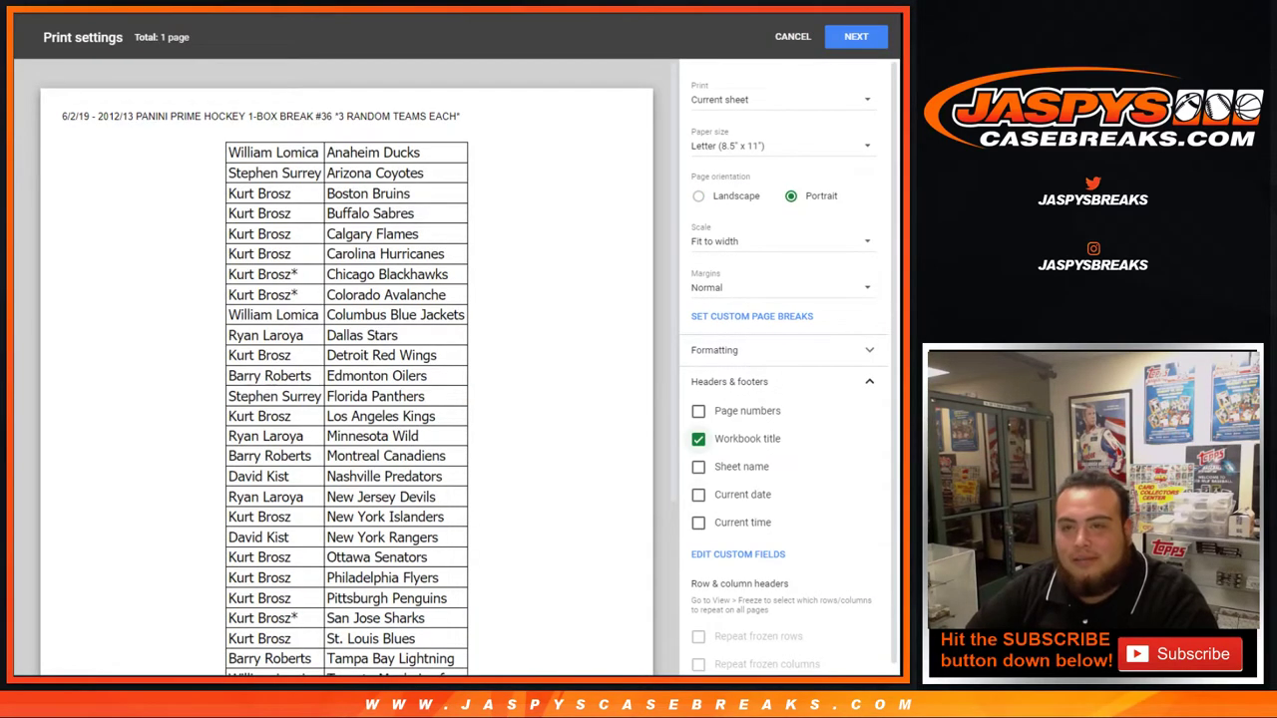
{"action": "left_click", "coordinate": [856, 36]}
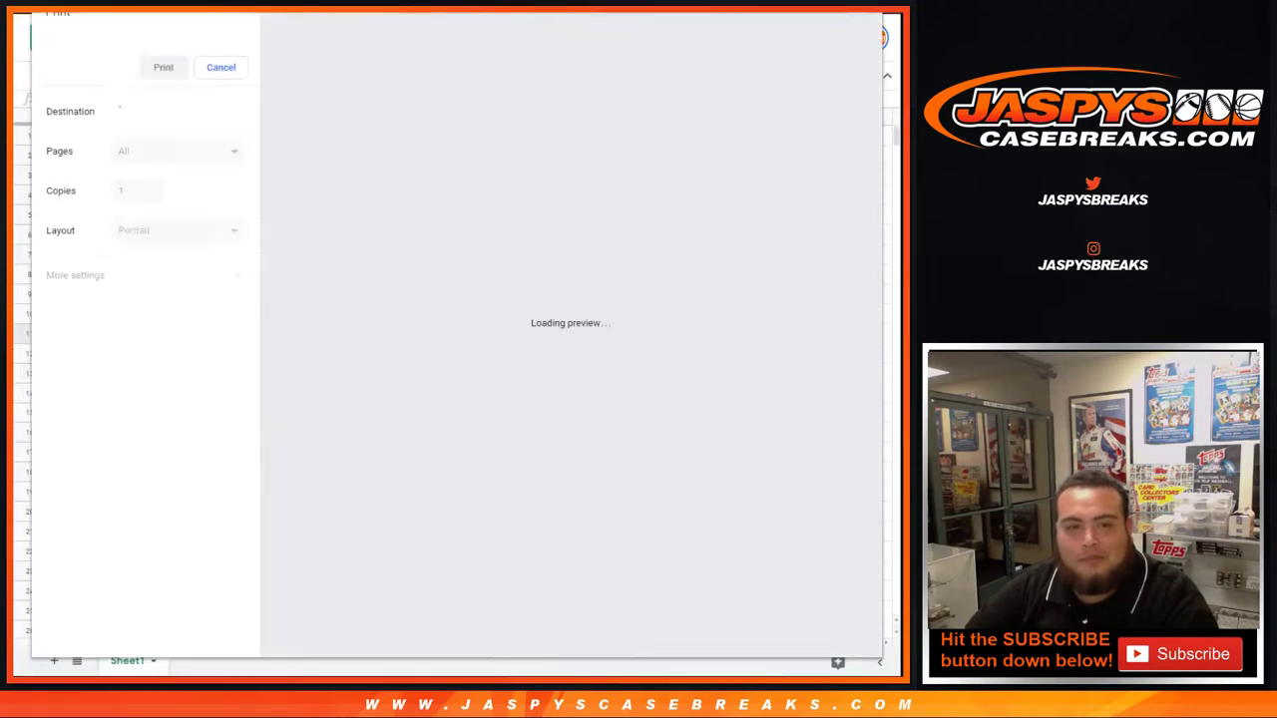
{"action": "key", "text": "Return"}
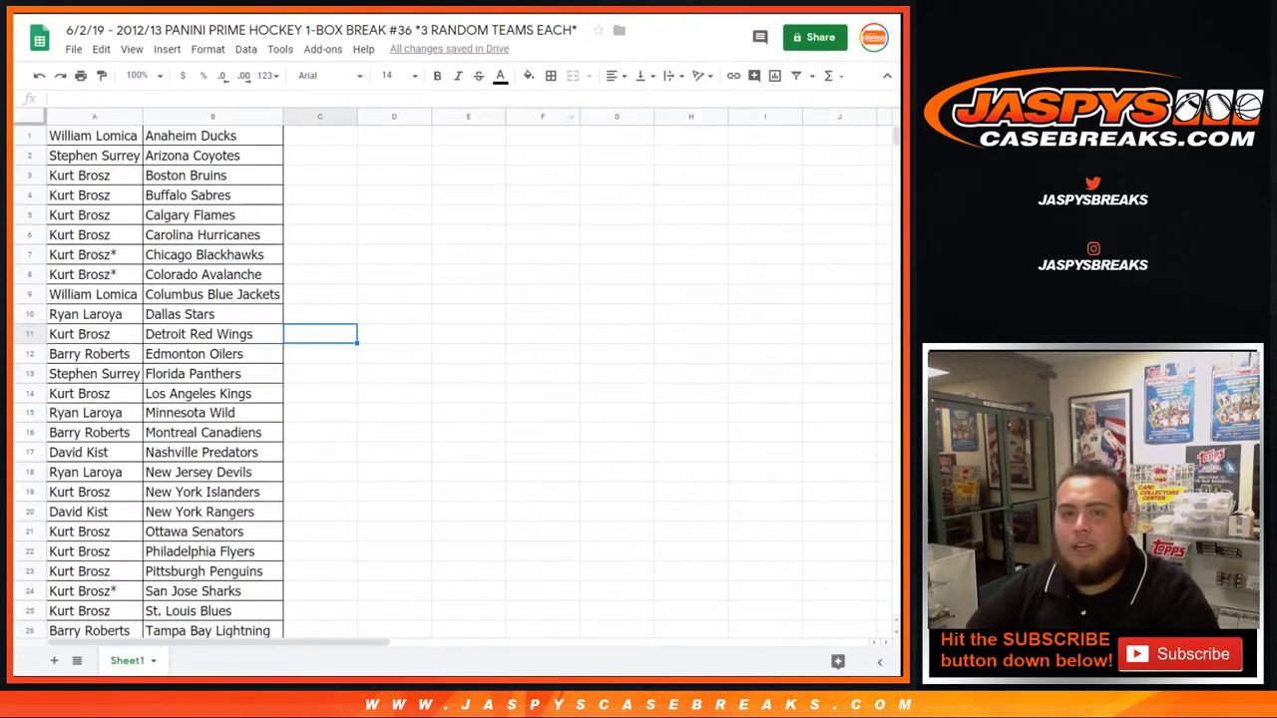
Switch to RANDOM.ORG and open a blank List Randomizer form
{"action": "key", "text": "ctrl+Tab"}
{"action": "scroll", "coordinate": [456, 340], "scroll_direction": "up", "scroll_amount": 2}
{"action": "mouse_move", "coordinate": [331, 56]}
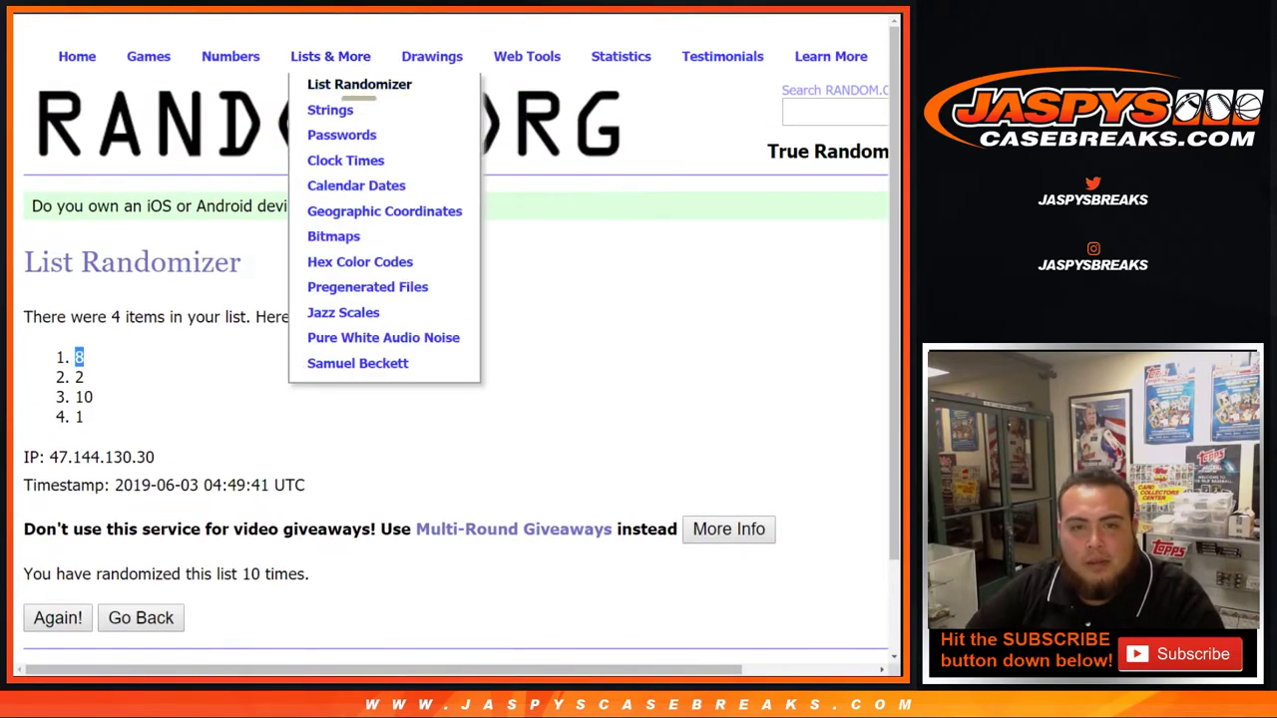
{"action": "scroll", "coordinate": [459, 340], "scroll_direction": "down", "scroll_amount": 2}
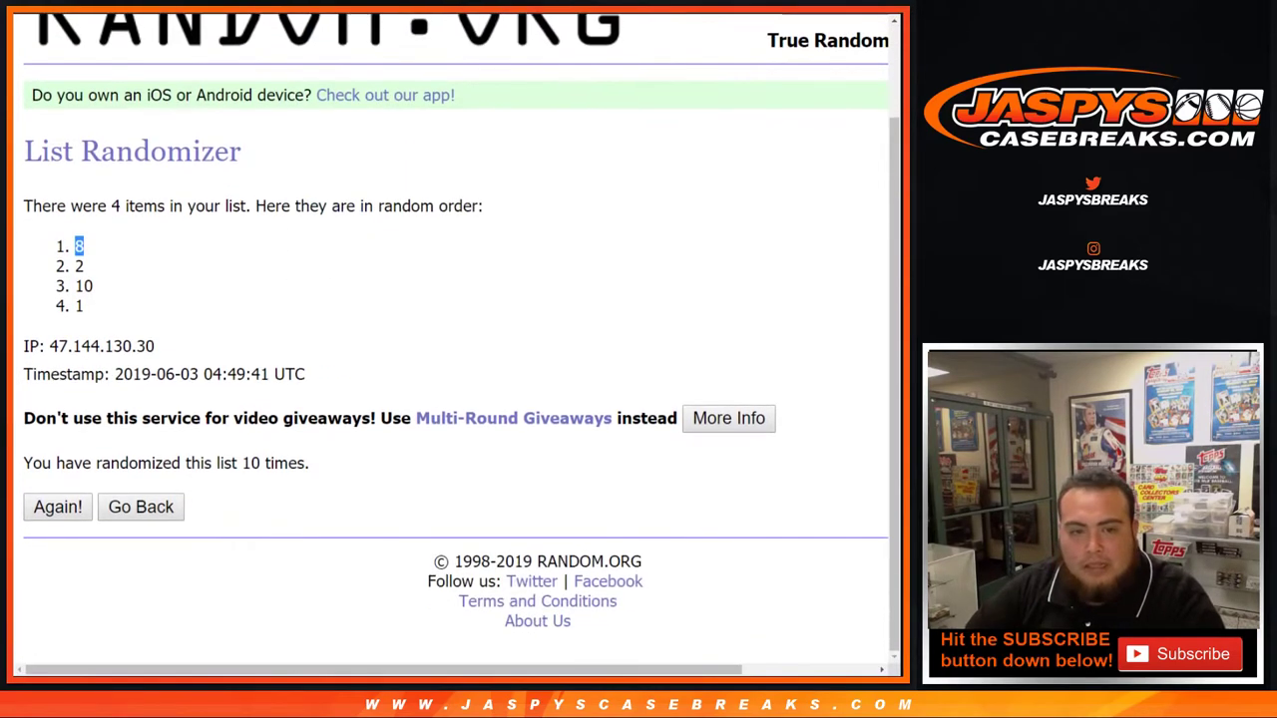
{"action": "scroll", "coordinate": [456, 339], "scroll_direction": "down", "scroll_amount": 3}
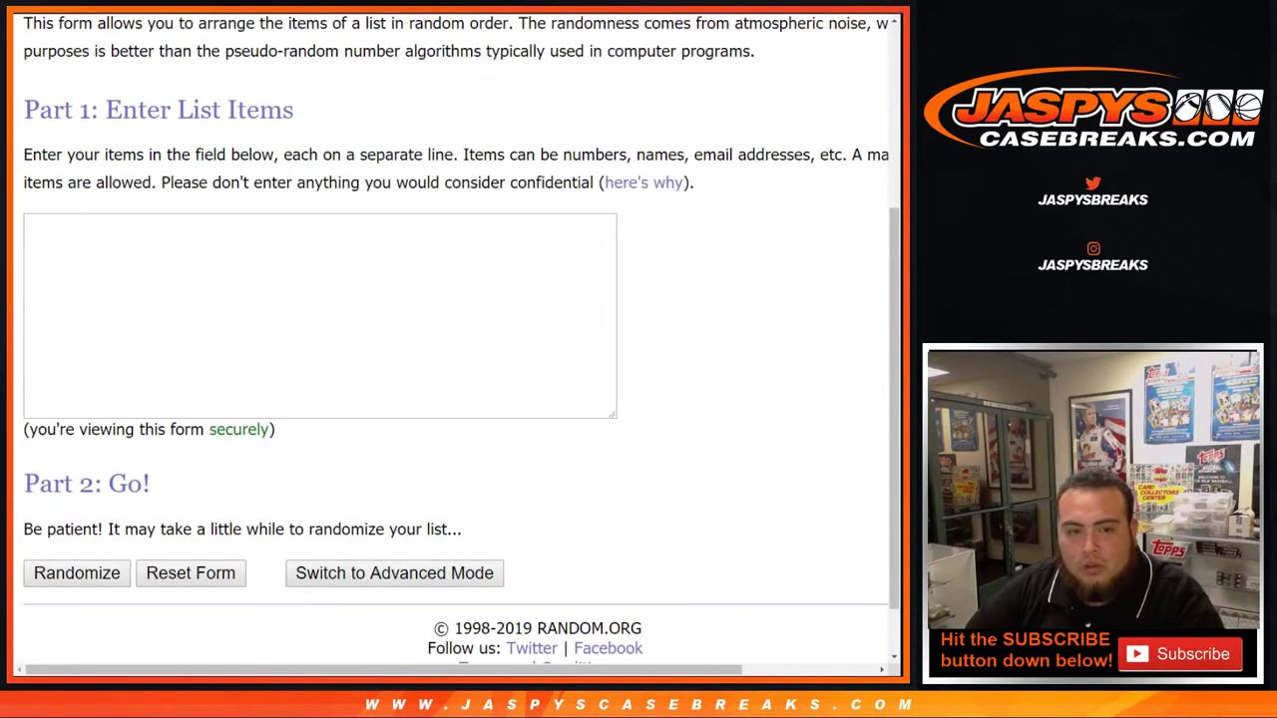
Enter 1, 2, 5, 6 and 7 on separate lines as the items to randomize
{"action": "left_click", "coordinate": [319, 315]}
{"action": "type", "text": "1"}
{"action": "key", "text": "Return"}
{"action": "type", "text": "2"}
{"action": "key", "text": "Return"}
{"action": "type", "text": "5"}
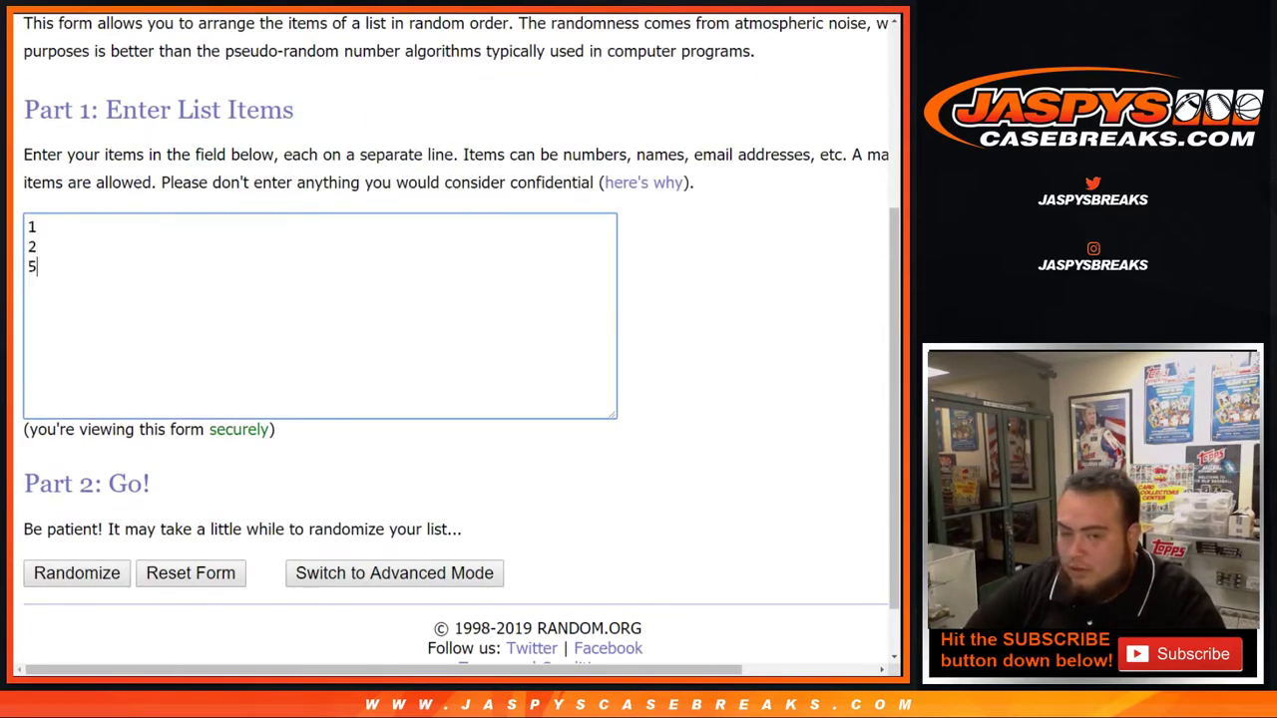
{"action": "key", "text": "Return"}
{"action": "type", "text": "6"}
{"action": "key", "text": "Return"}
{"action": "type", "text": "7"}
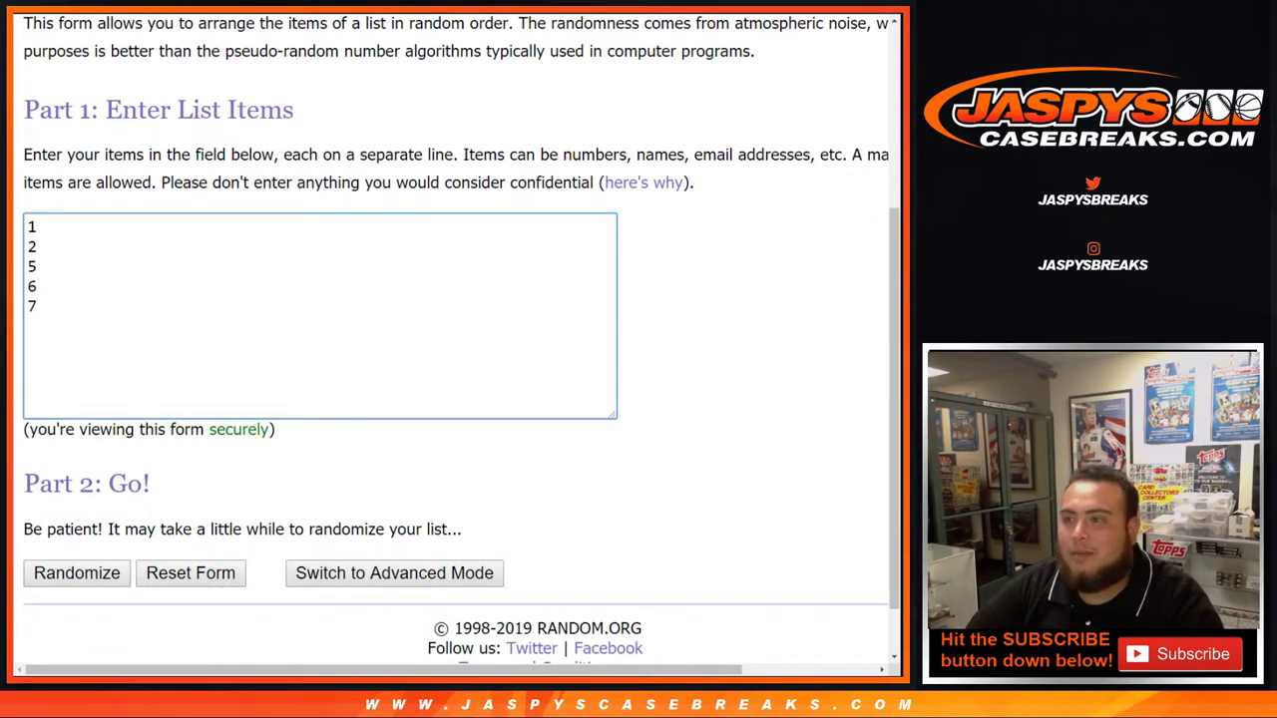
{"action": "key", "text": "ctrl+Tab"}
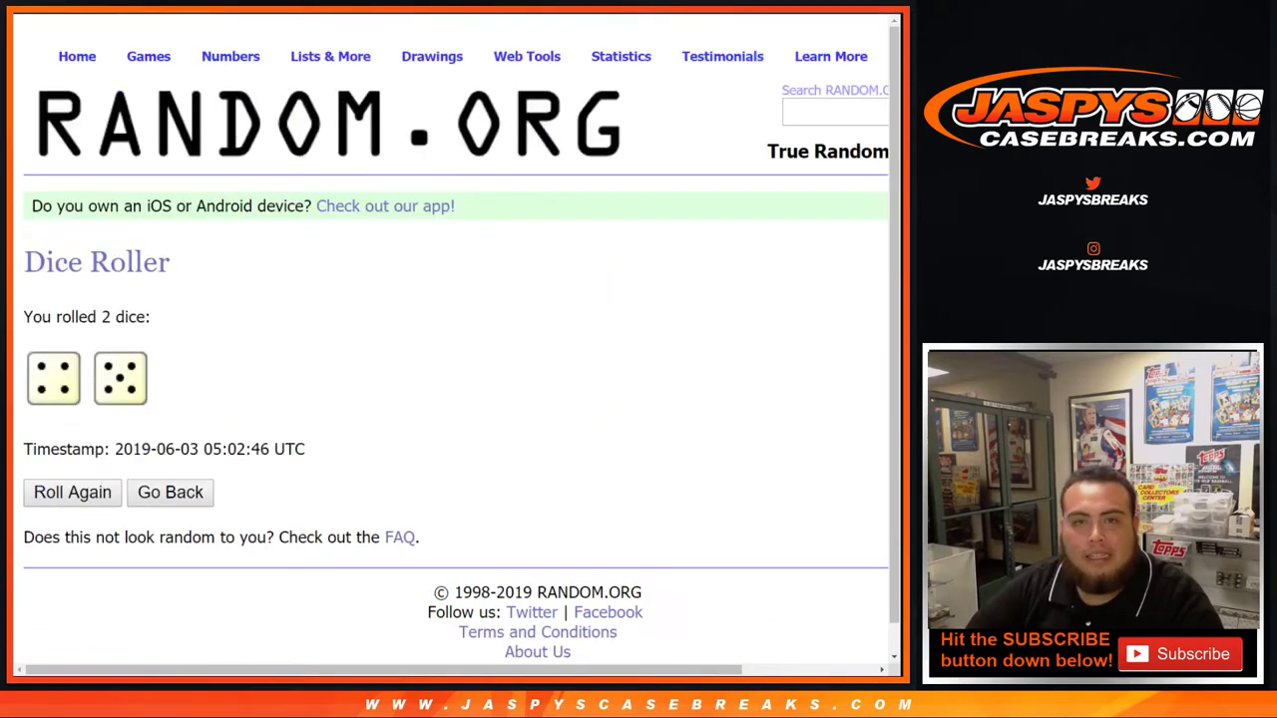
{"action": "key", "text": "alt+Right"}
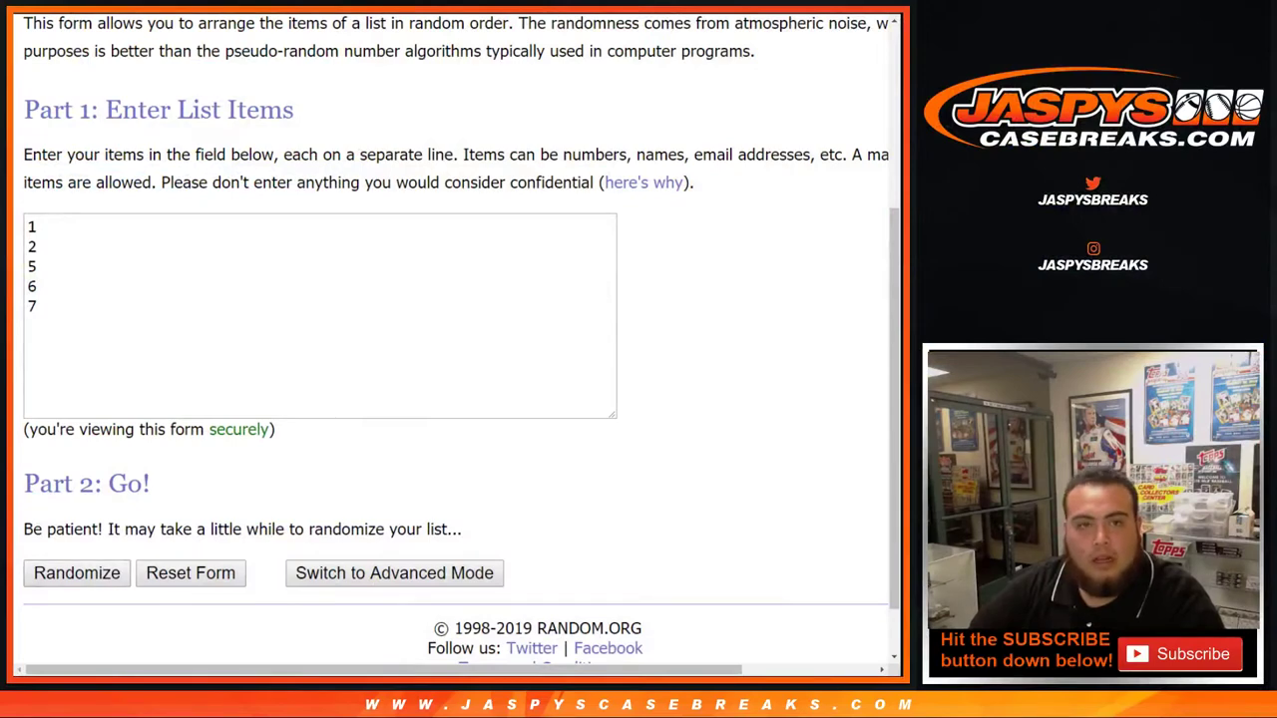
{"action": "key", "text": "ctrl+Tab"}
{"action": "key", "text": "ctrl+shift+Tab"}
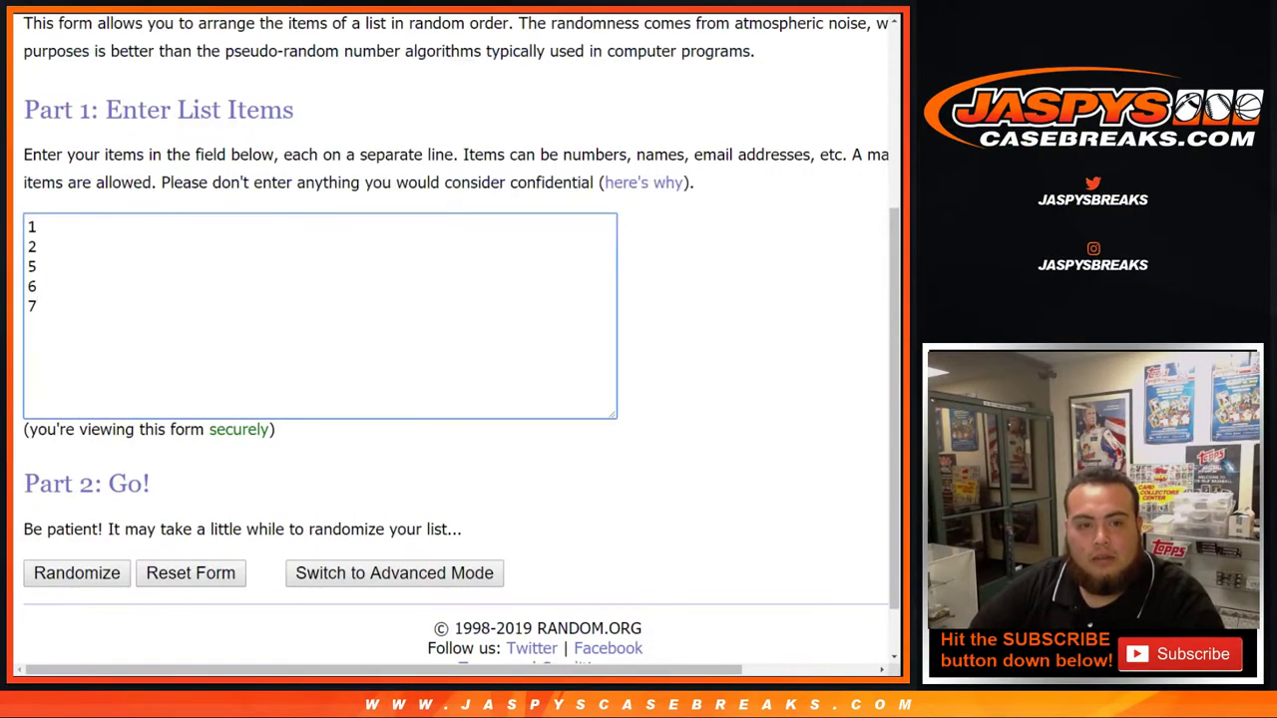
Randomize the list of 1, 2, 5, 6 and 7 three times
{"action": "left_click", "coordinate": [77, 573]}
{"action": "scroll", "coordinate": [449, 339], "scroll_direction": "down", "scroll_amount": 1}
{"action": "left_click", "coordinate": [77, 507]}
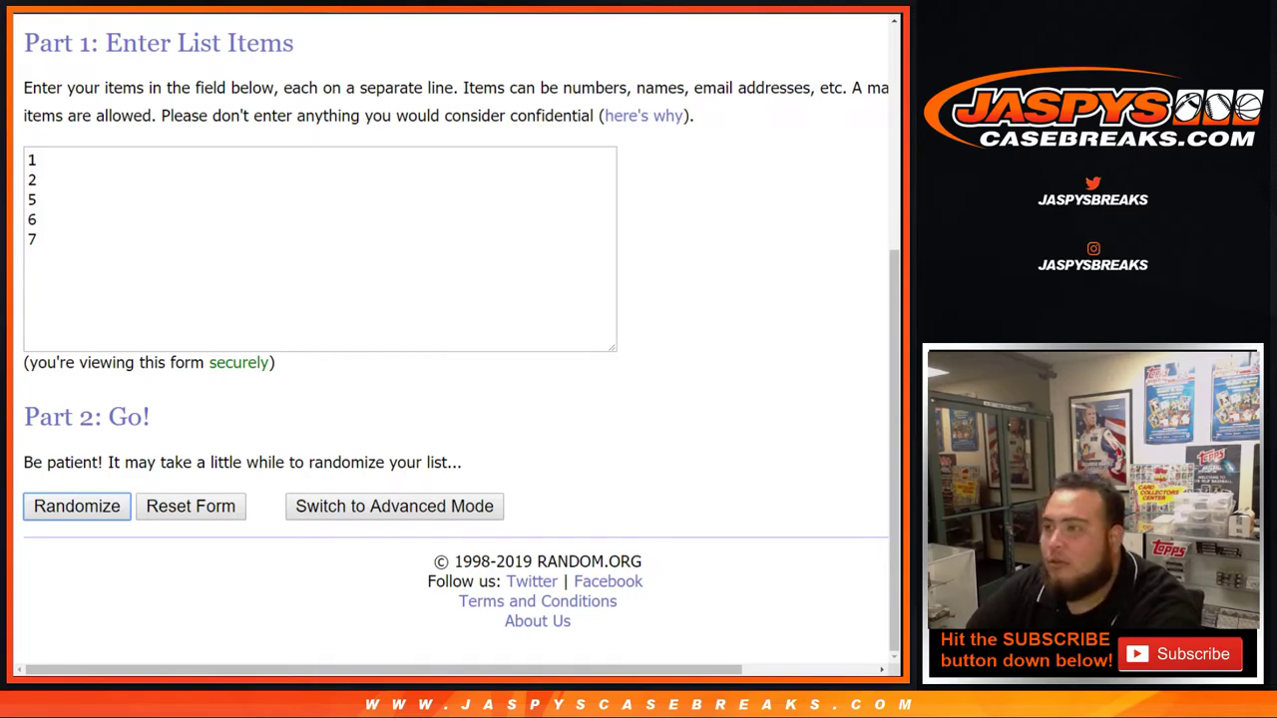
{"action": "key", "text": "Return"}
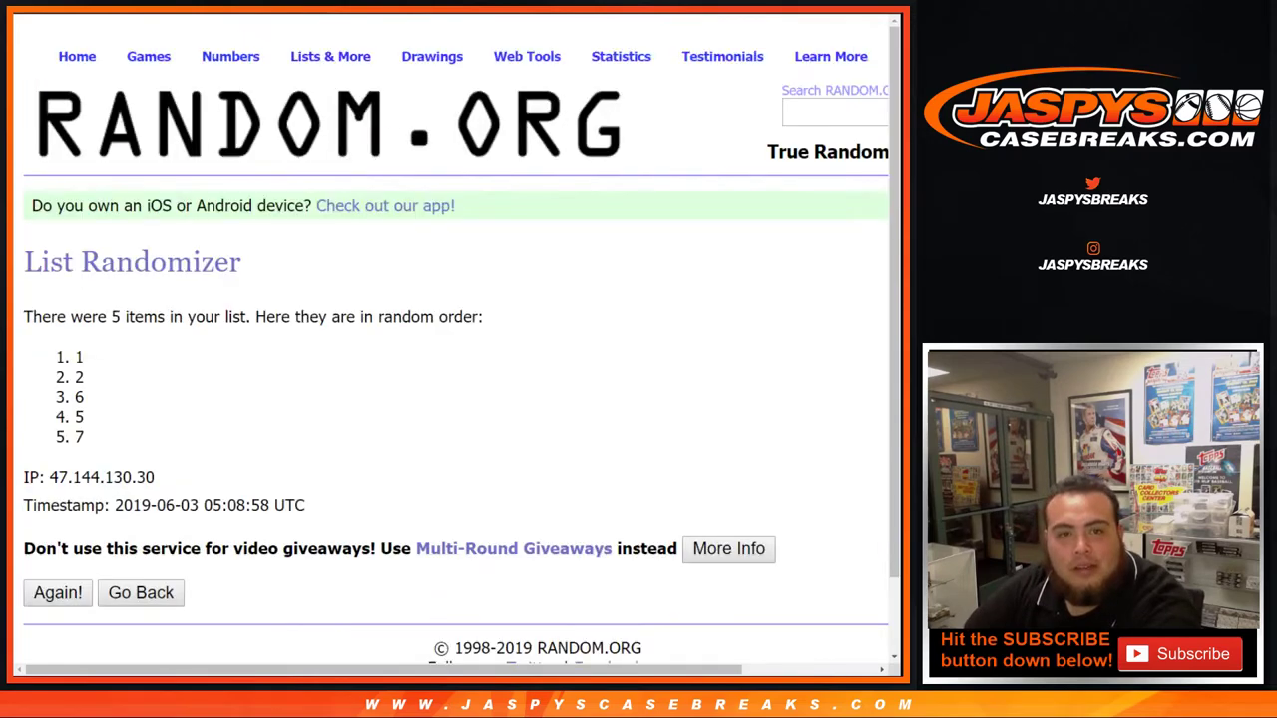
{"action": "scroll", "coordinate": [455, 340], "scroll_direction": "down", "scroll_amount": 2}
{"action": "left_click", "coordinate": [58, 507]}
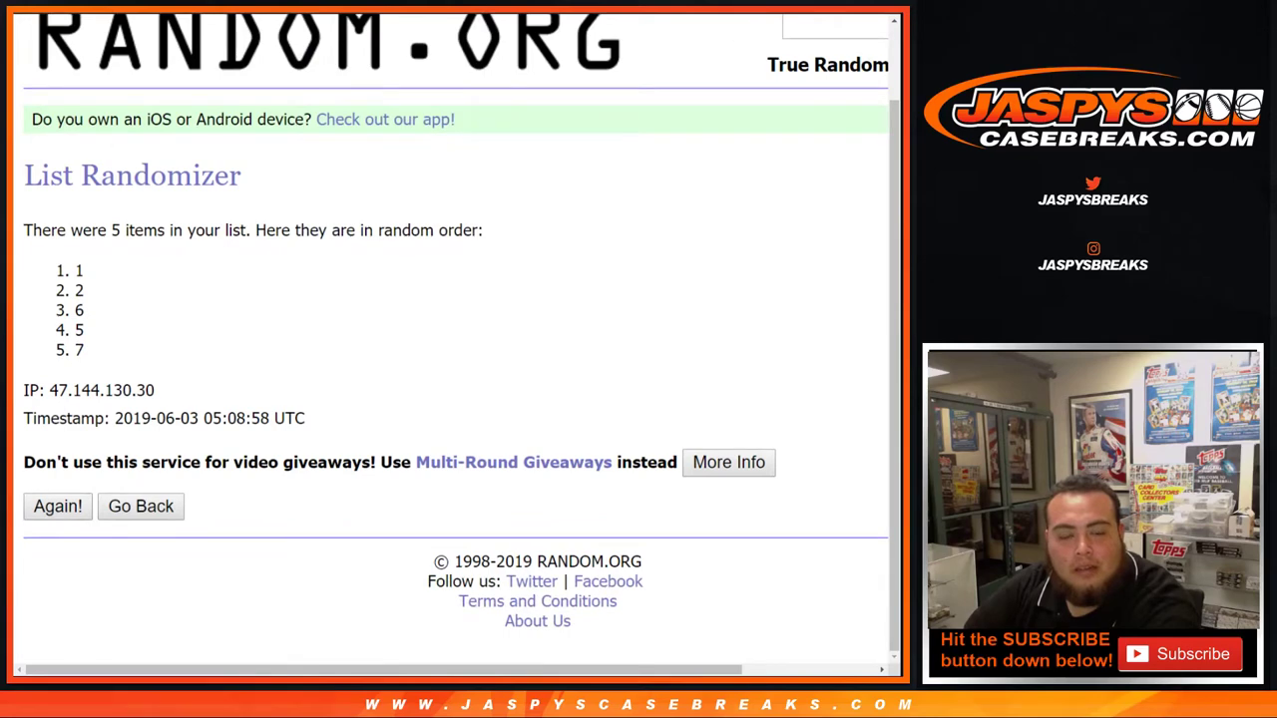
{"action": "scroll", "coordinate": [57, 507], "scroll_direction": "down", "scroll_amount": 2}
{"action": "key", "text": "Return"}
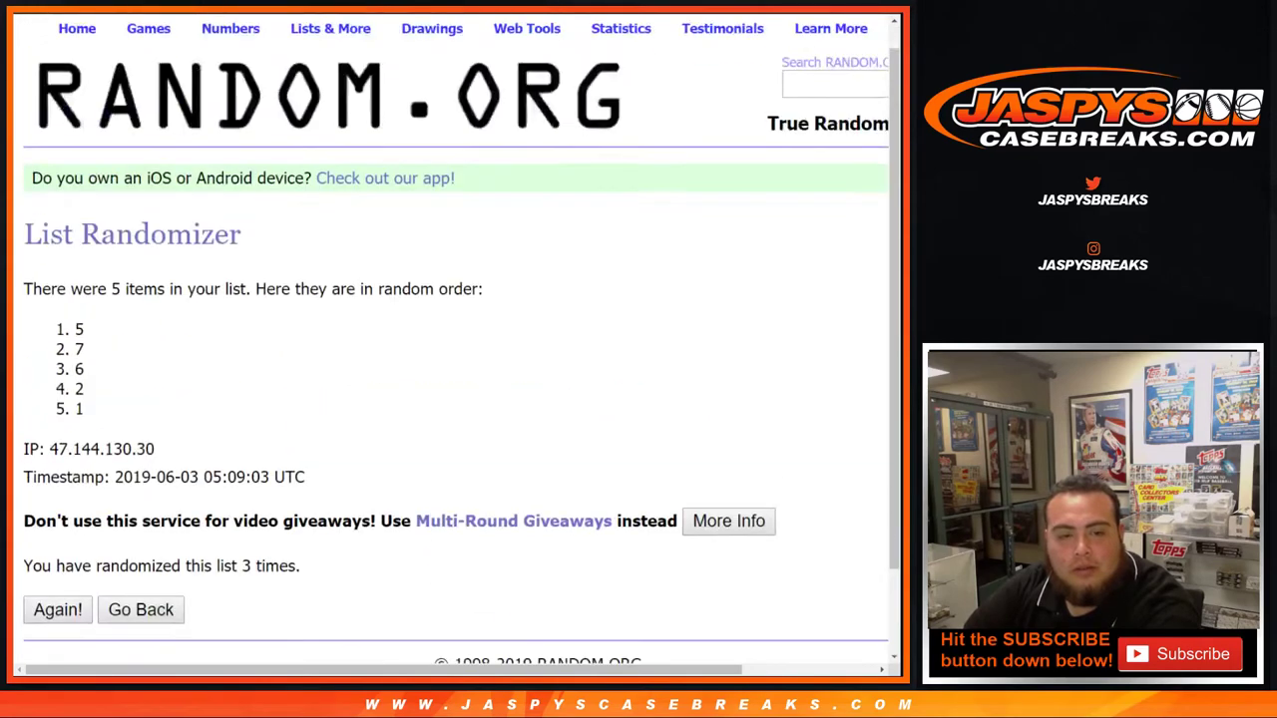